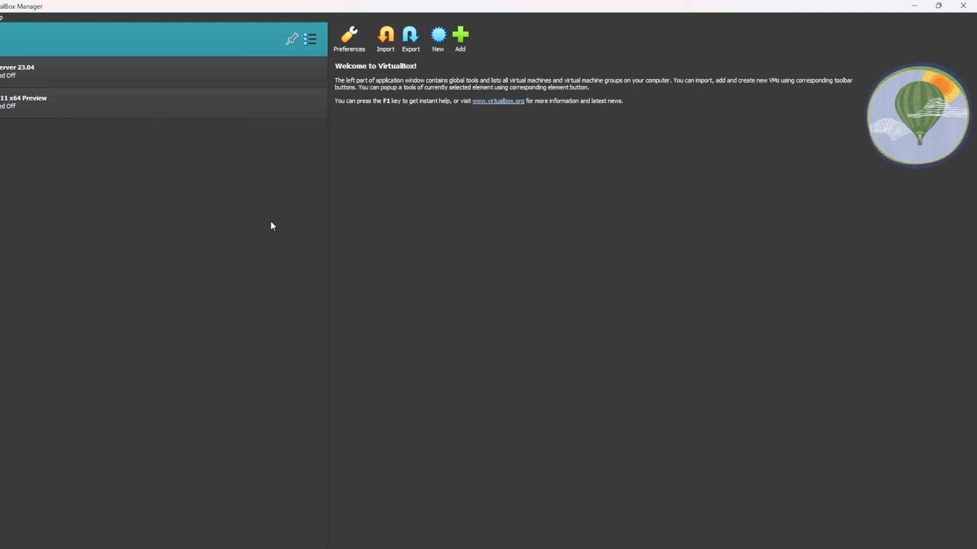
Start creating a new virtual machine and name it "Windows 11 pre"
left_click(438, 36)
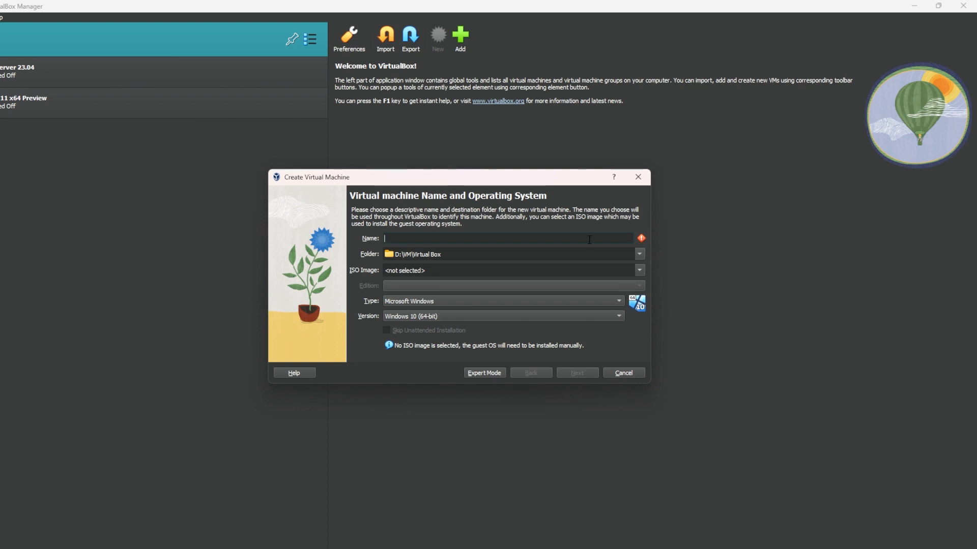
type("Wi")
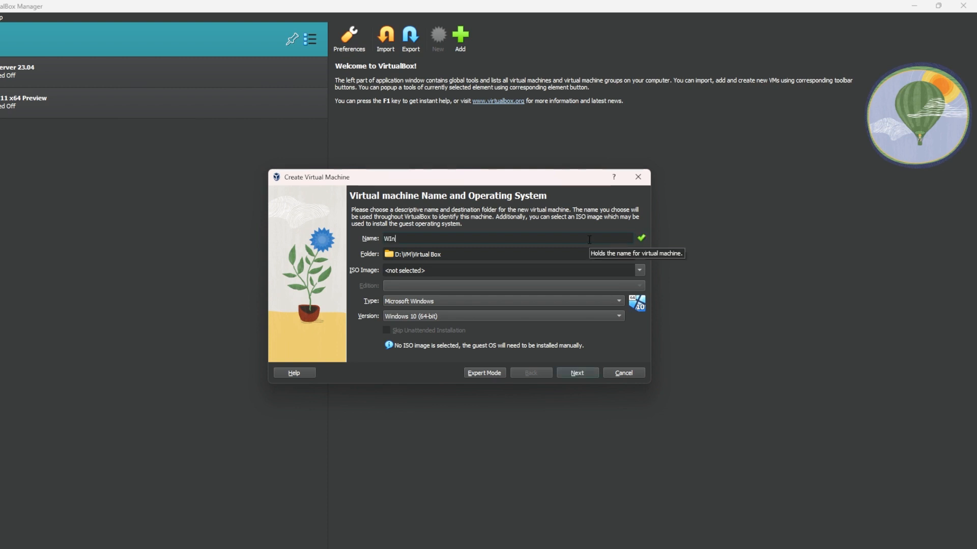
type("ndows 11")
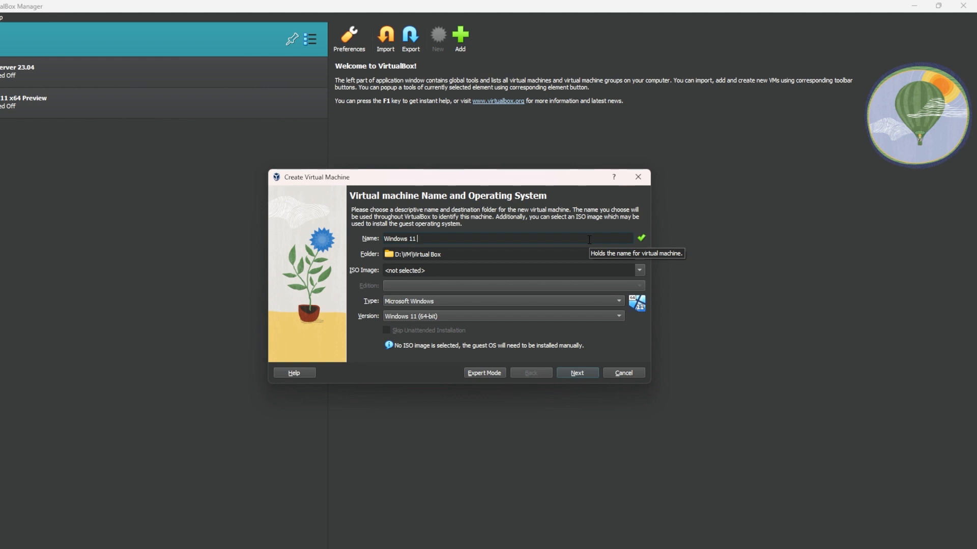
type(" pre")
Choose the Windows11_InsiderPreview_Client_x64_en-us_23481.iso image with the Windows 11 Pro N edition, and continue to the unattended install setup
left_click(636, 272)
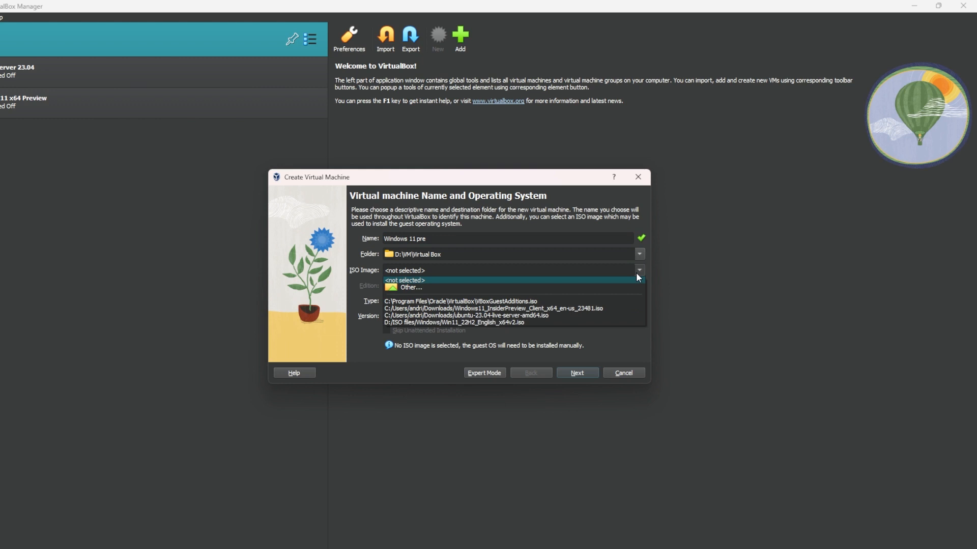
left_click(633, 308)
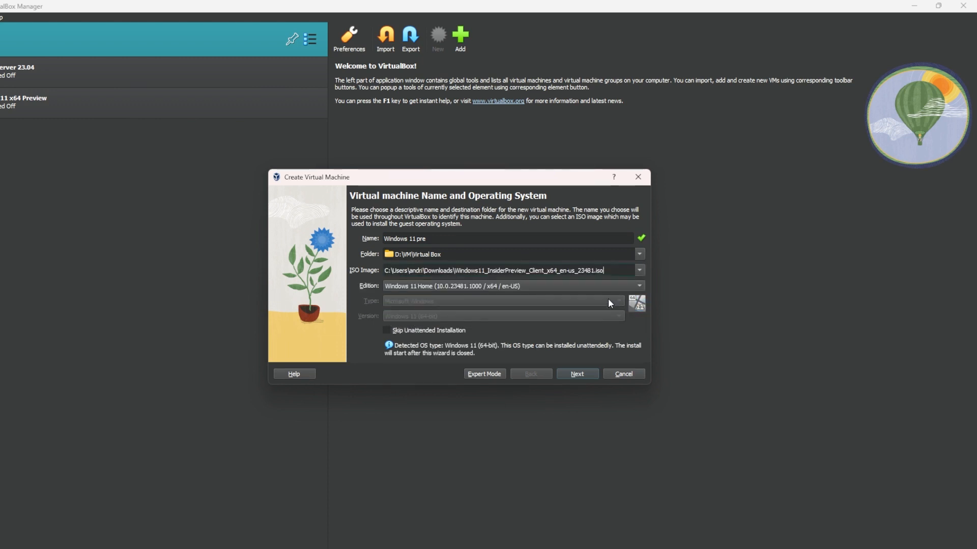
left_click(559, 287)
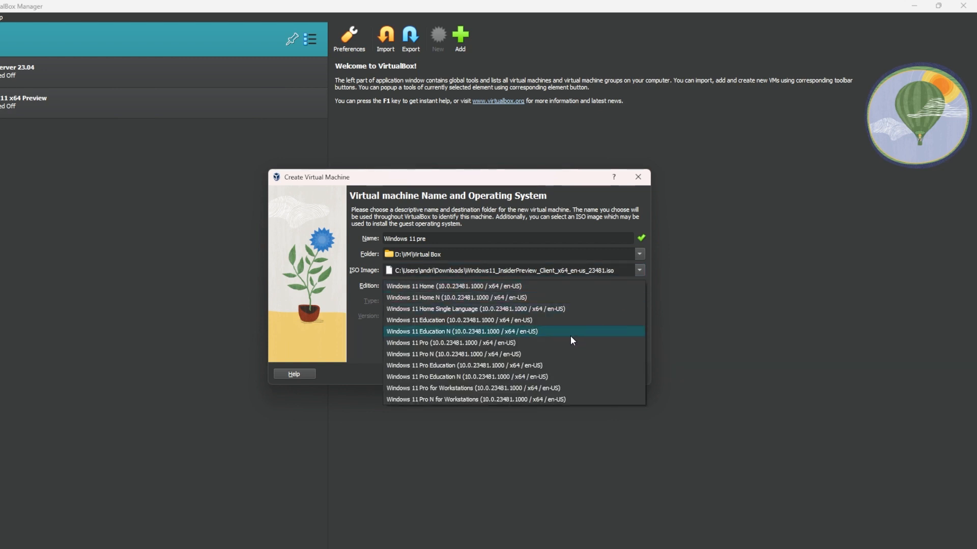
left_click(526, 356)
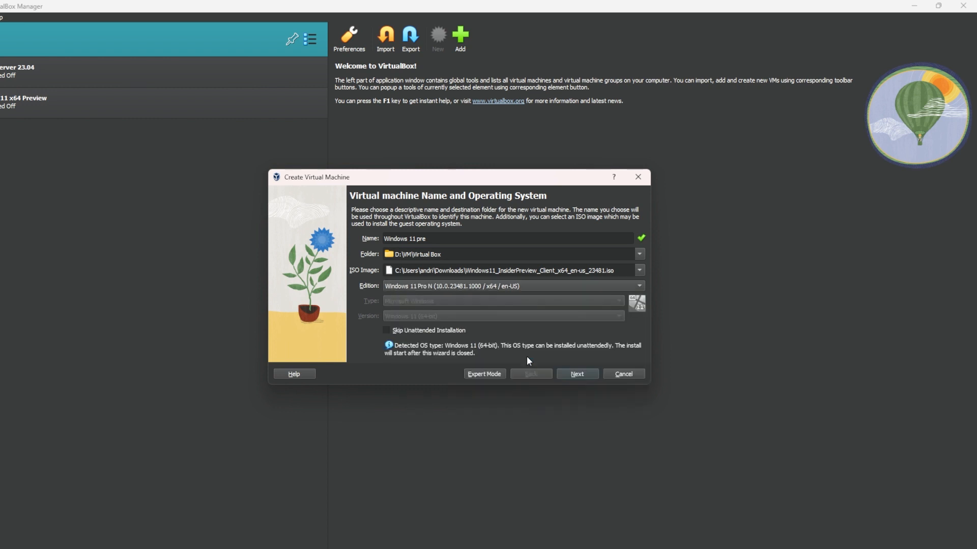
left_click(385, 330)
left_click(383, 328)
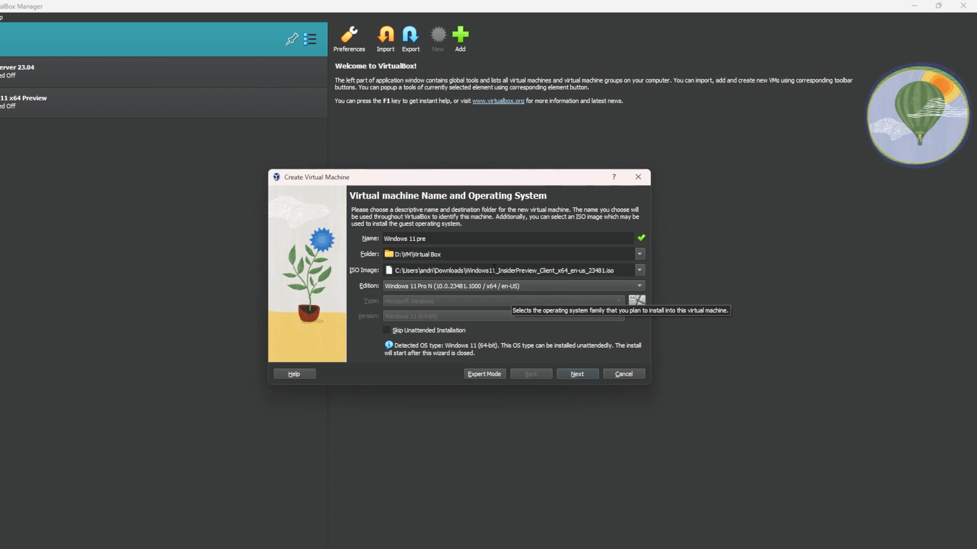
left_click(576, 374)
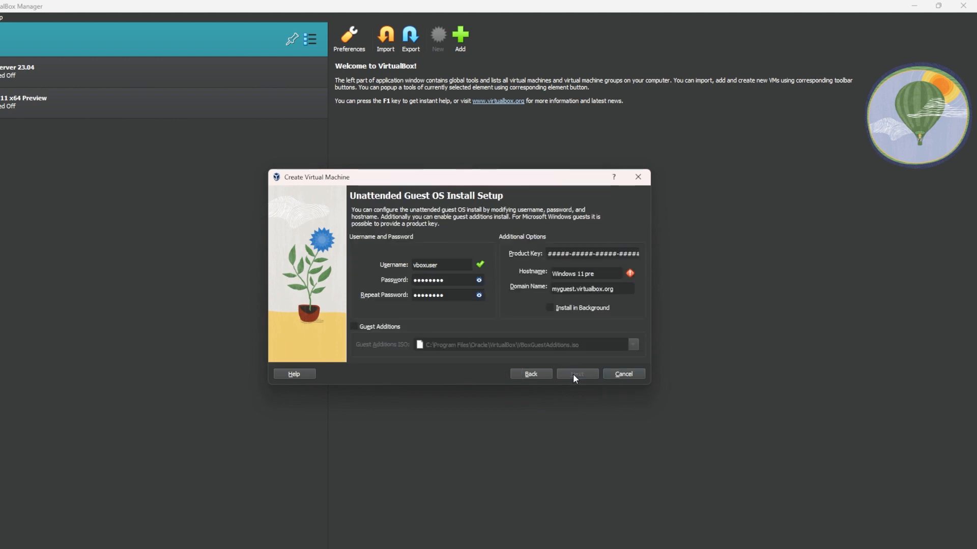
Set the guest account's username to akg, and enter and repeat the account password
left_click_drag(438, 265, 404, 263)
type("akg")
key("Tab")
type("••••••")
key("Tab")
type("••••••")
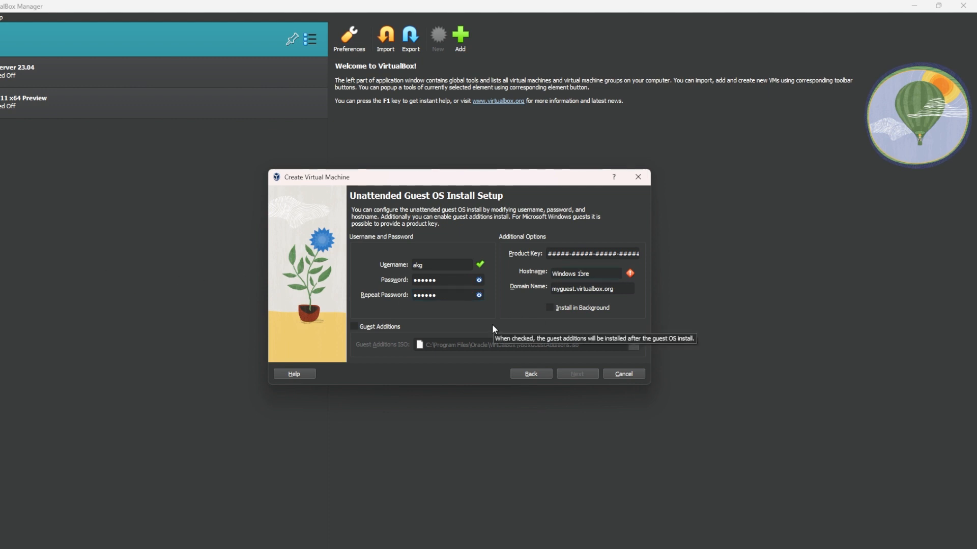
Set the hostname to windows11pre, enable Guest Additions, and continue to the hardware settings
key("BackSpace")
key("BackSpace")
key("BackSpace")
key("BackSpace")
key("BackSpace")
key("BackSpace")
key("BackSpace")
key("BackSpace")
key("BackSpace")
type("window")
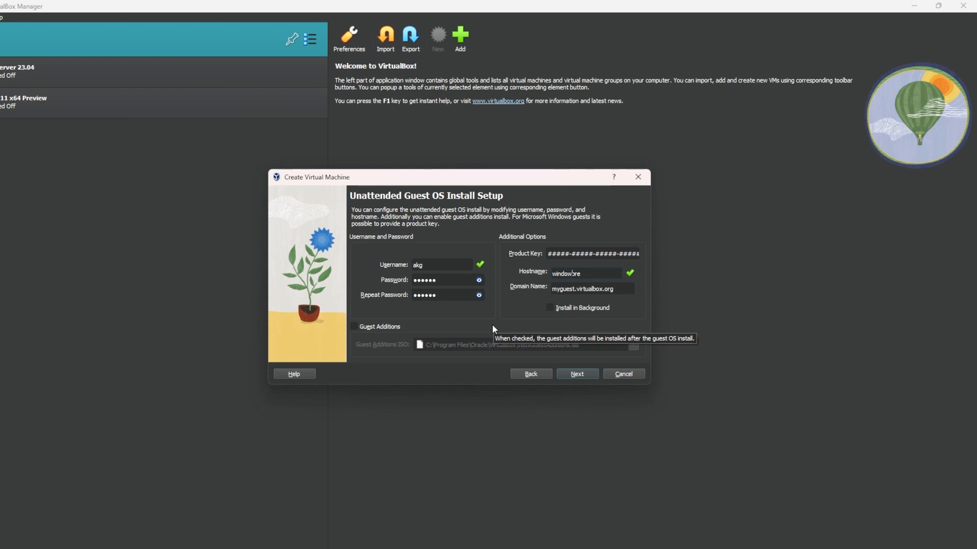
type("s11p")
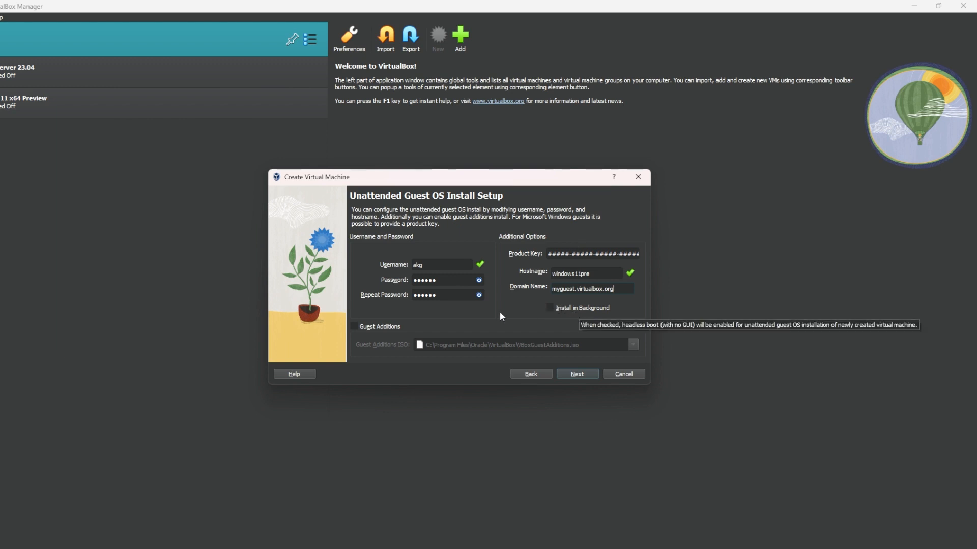
left_click(376, 330)
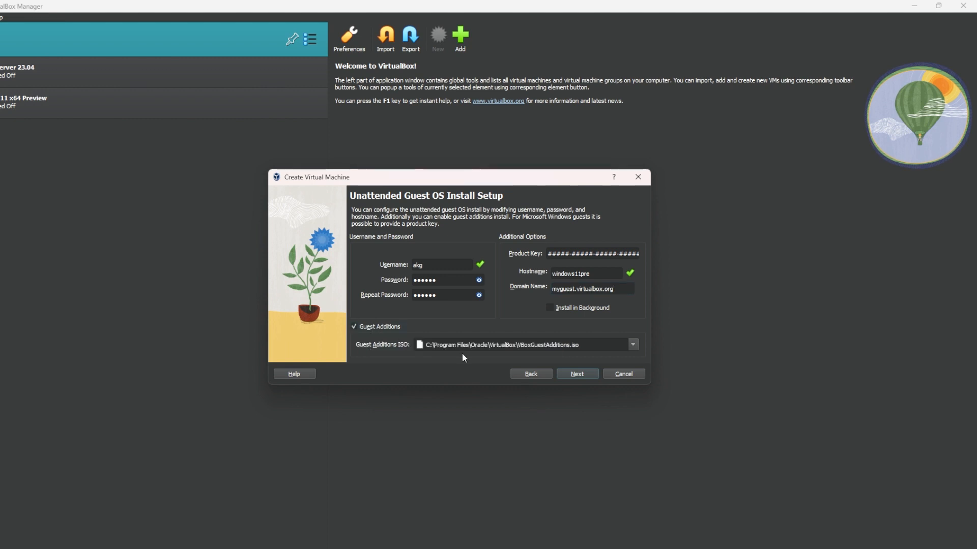
left_click(572, 376)
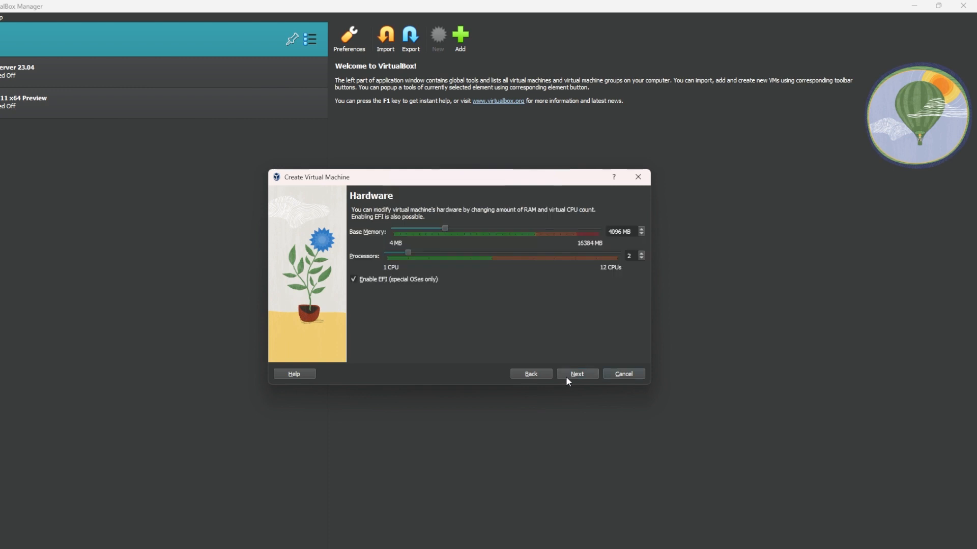
Allocate about 7116 MB of base memory and 6 processors, and continue to the virtual hard disk settings
left_click_drag(441, 232, 485, 231)
left_click(585, 376)
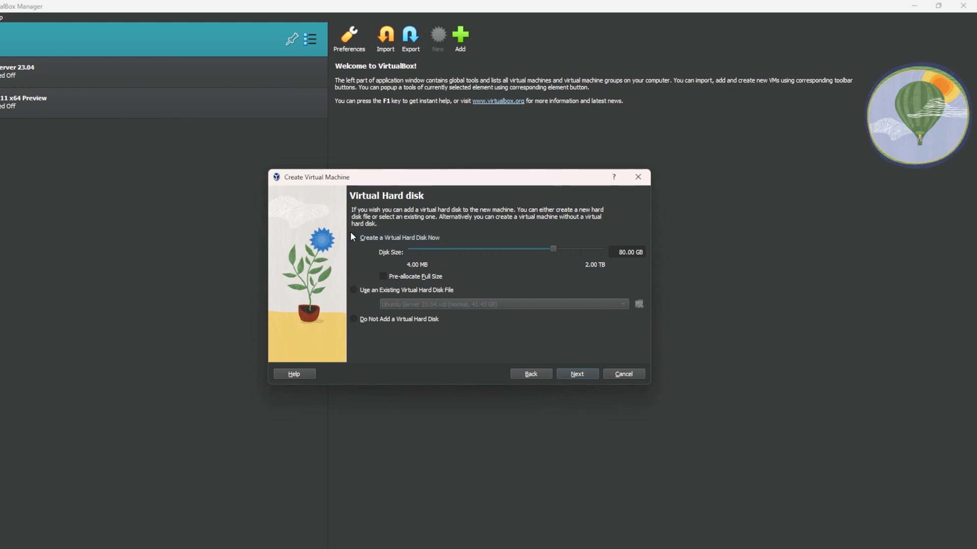
left_click(399, 289)
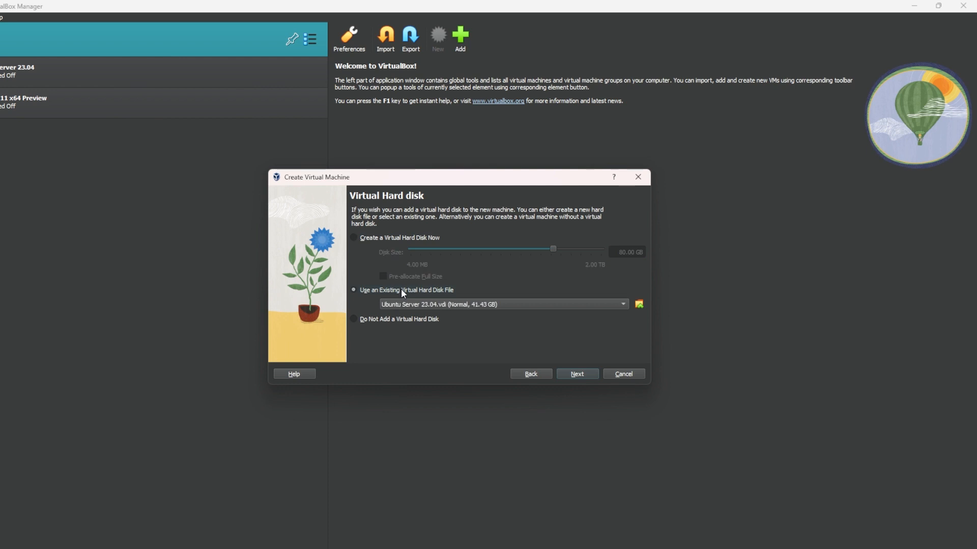
left_click(420, 300)
left_click(420, 302)
left_click(392, 238)
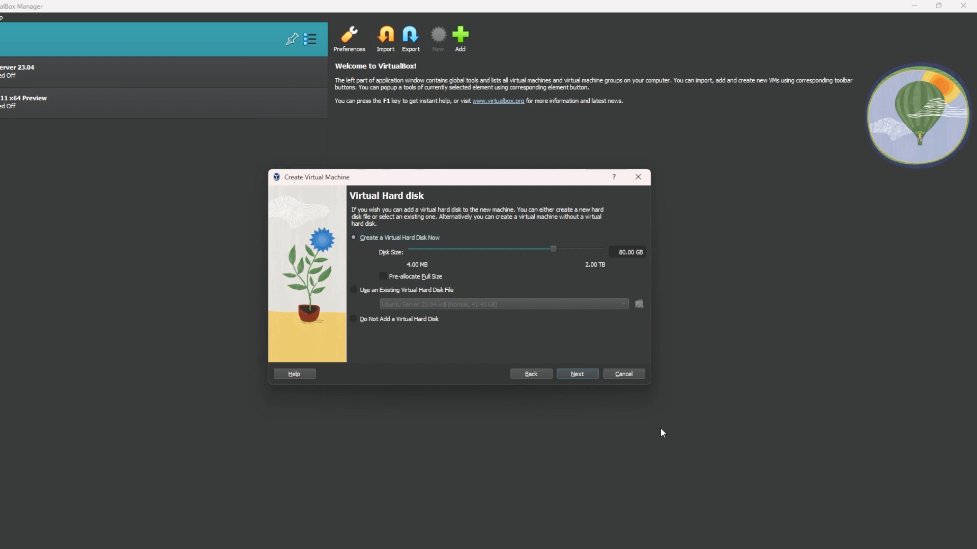
Review the configuration summary and revisit the wizard's hardware, hard disk and unattended install settings
left_click(577, 378)
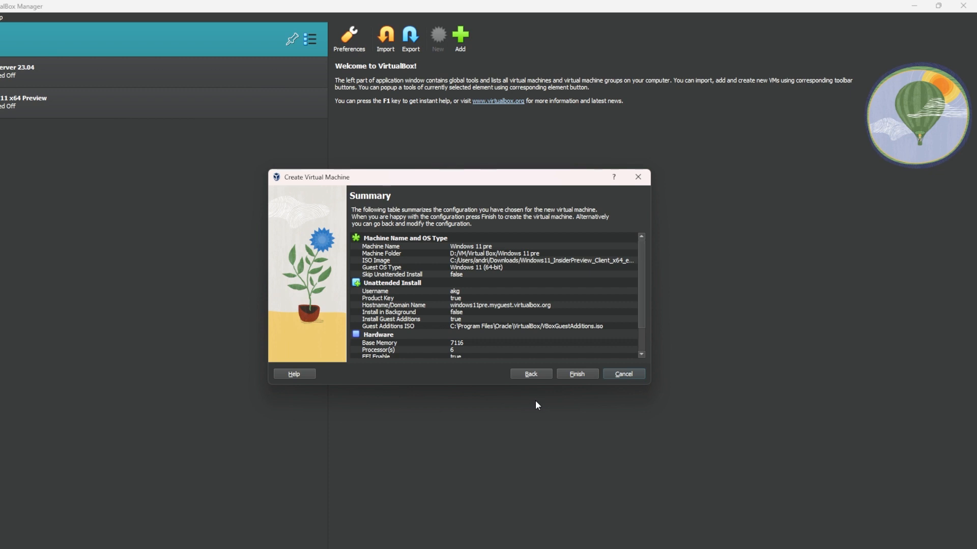
scroll(559, 338, "down", 2)
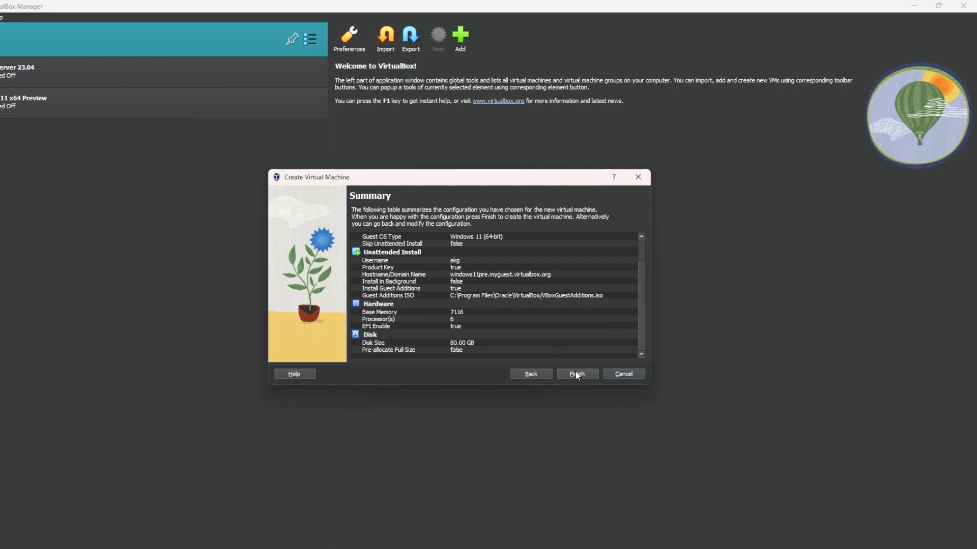
left_click(545, 370)
left_click(545, 370)
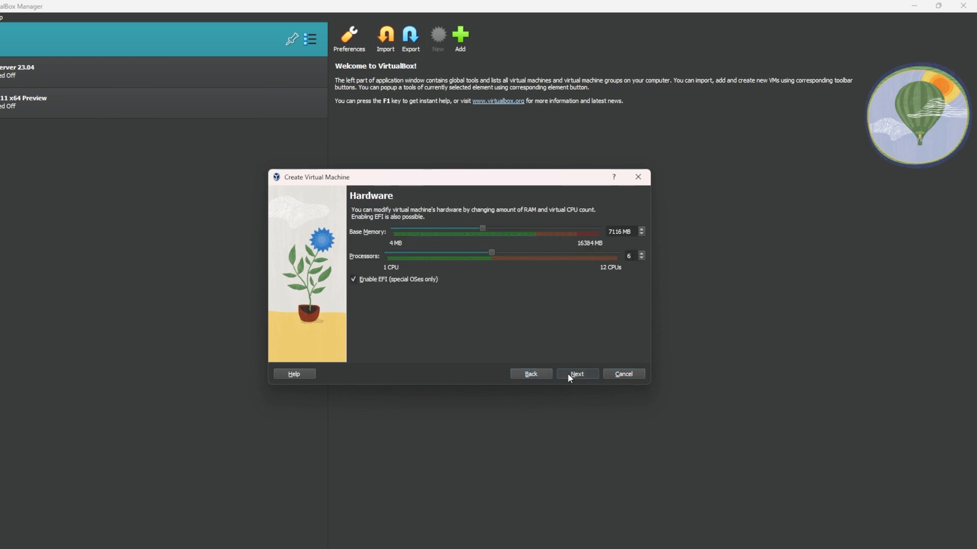
left_click(567, 373)
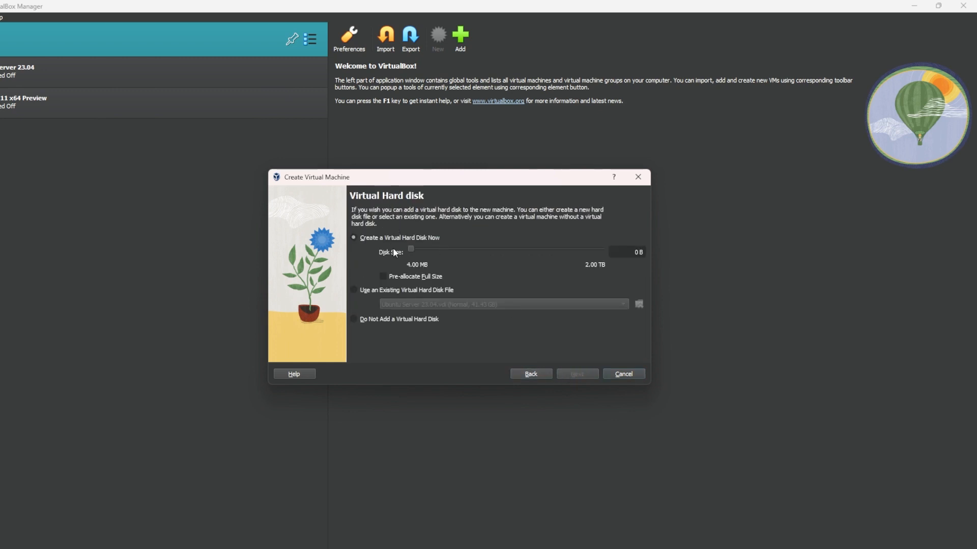
left_click(525, 370)
left_click(526, 370)
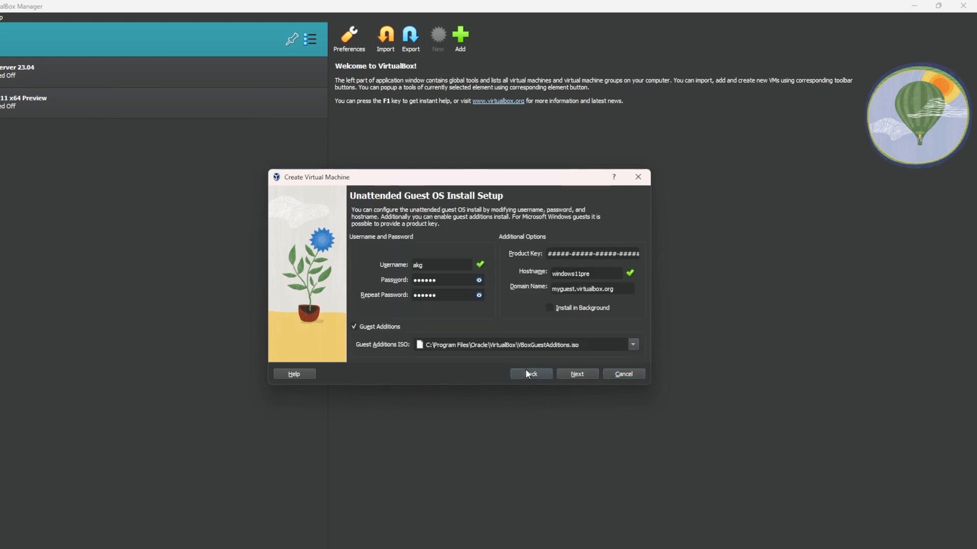
left_click(526, 370)
left_click(567, 372)
left_click(567, 372)
left_click(539, 375)
left_click(581, 373)
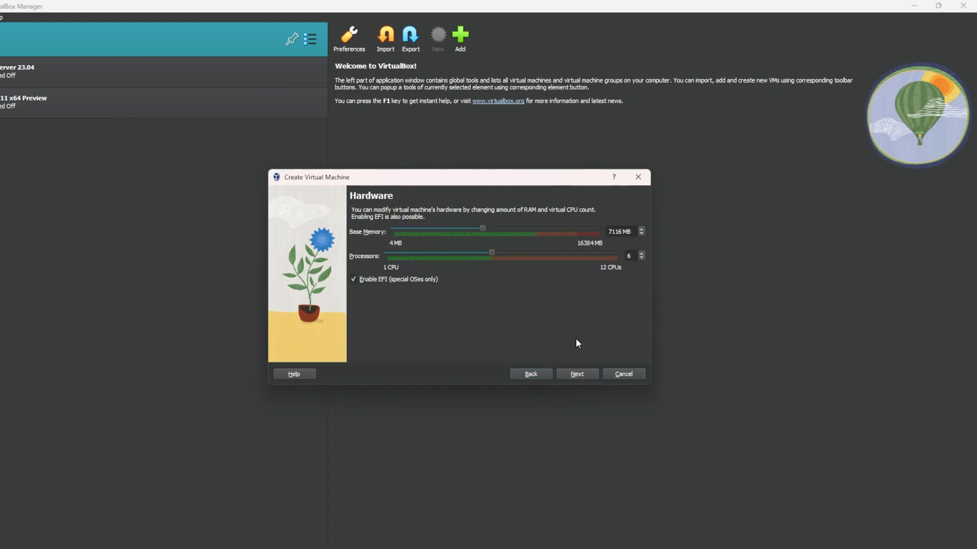
Set the new virtual hard disk's size to about 73.97 GB and finish creating the virtual machine
left_click(583, 372)
left_click_drag(415, 251, 555, 251)
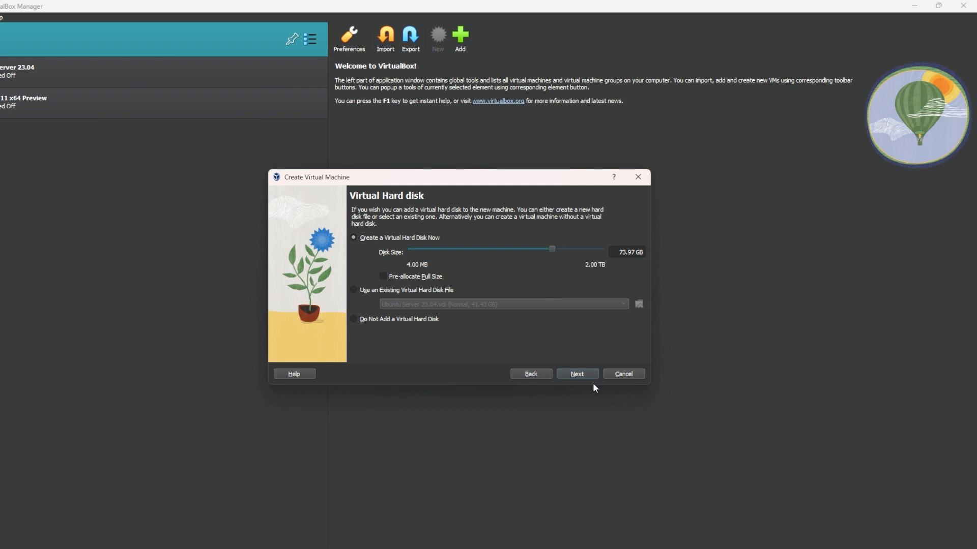
left_click(577, 374)
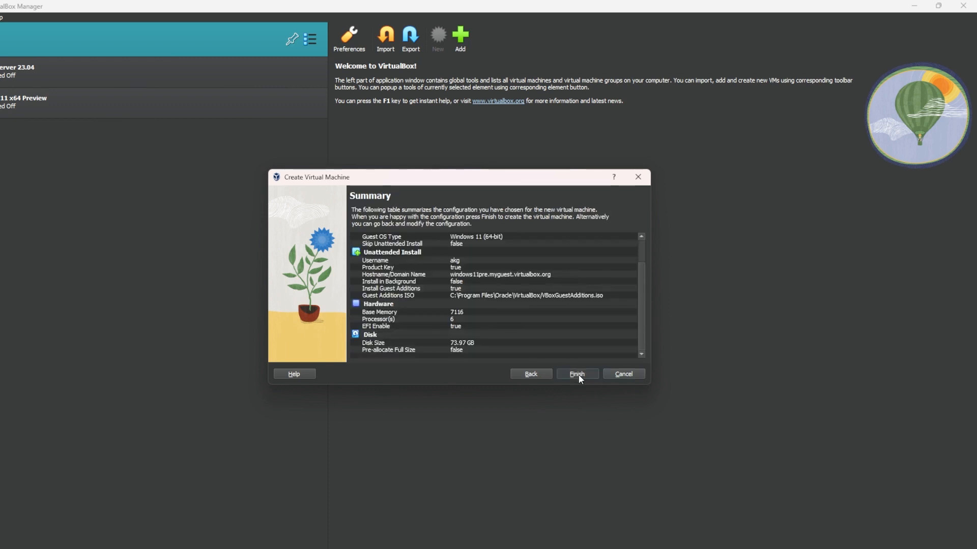
left_click(578, 374)
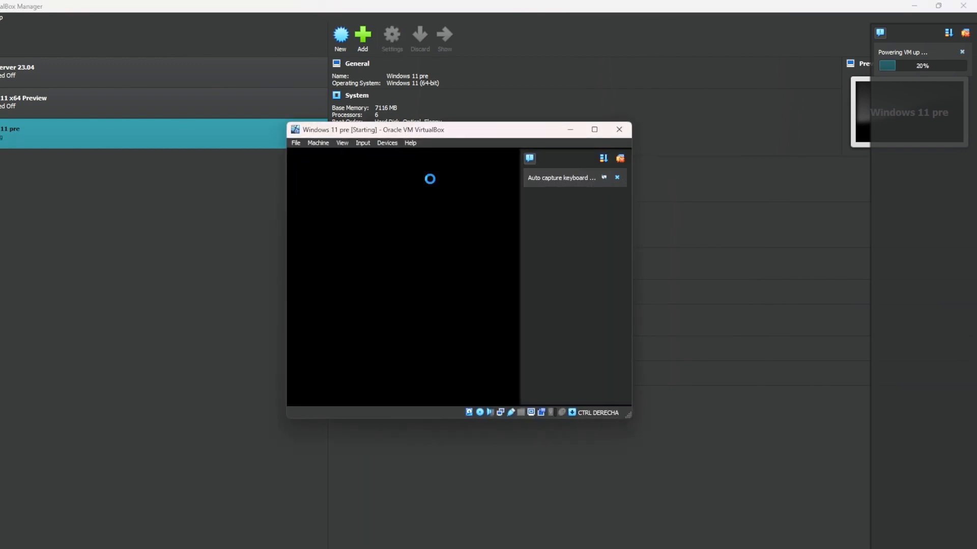
Maximize the running virtual machine's window and try to boot it from the CD or DVD
left_click(591, 130)
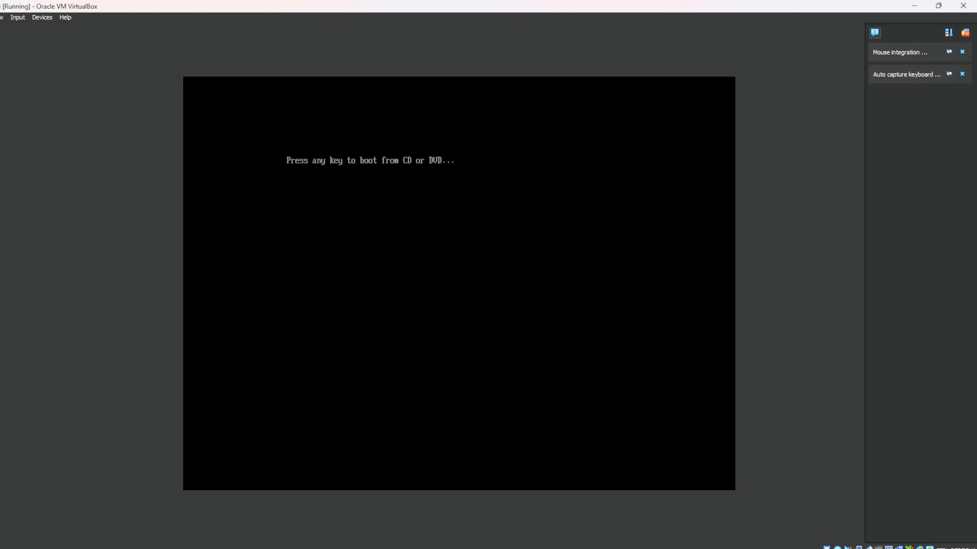
key("Return")
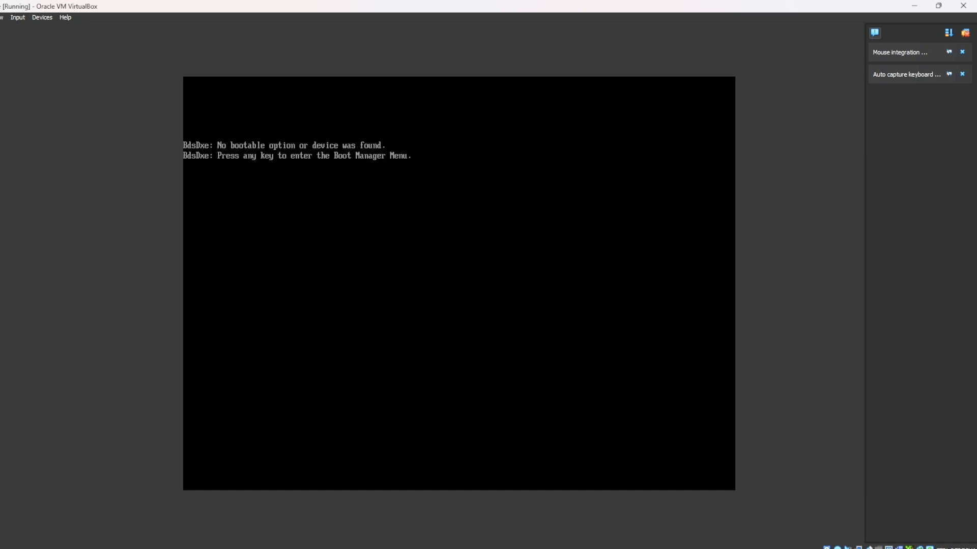
Use the Boot Manager to boot the Windows installer from UEFI VBOX CD-ROM VB1-1a2b3c4d
key("Return")
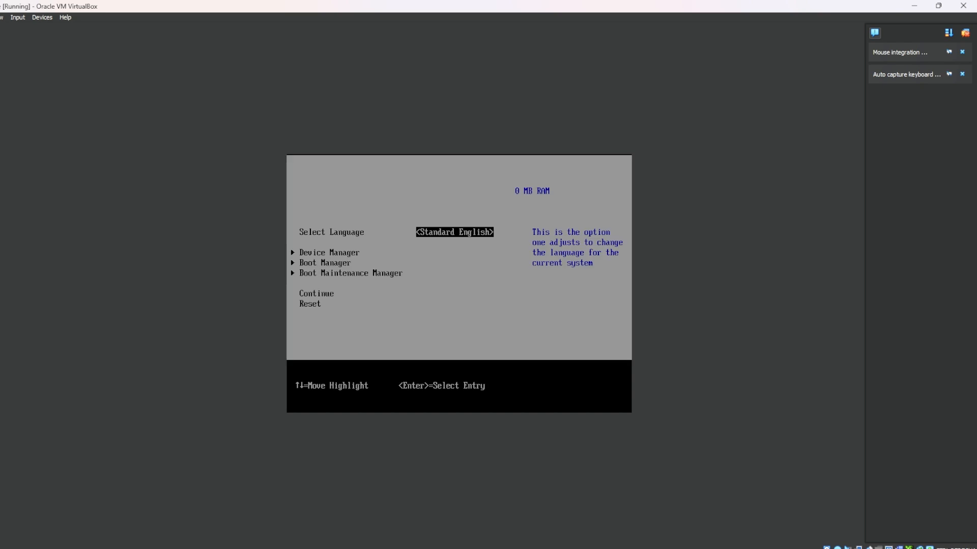
key("Down")
key("Down")
key("Return")
key("Down")
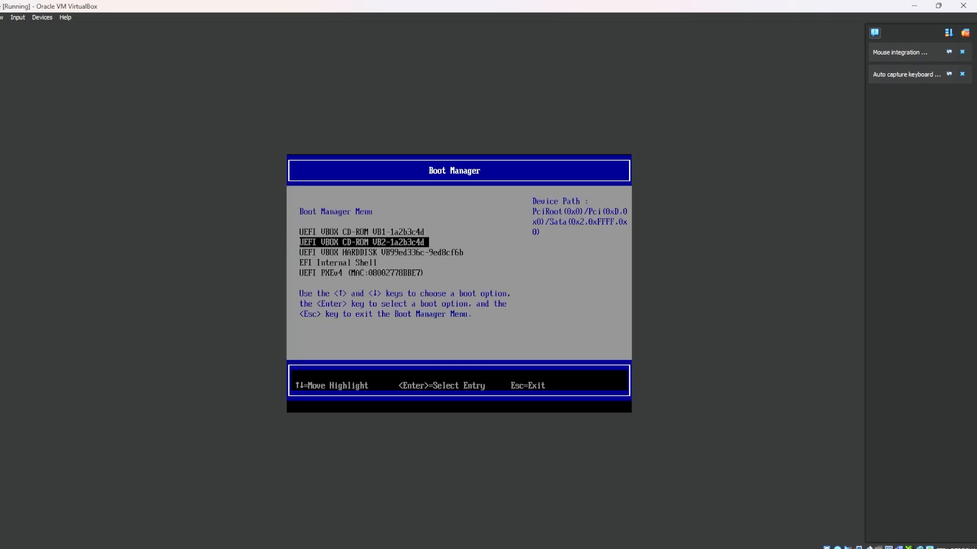
key("Up")
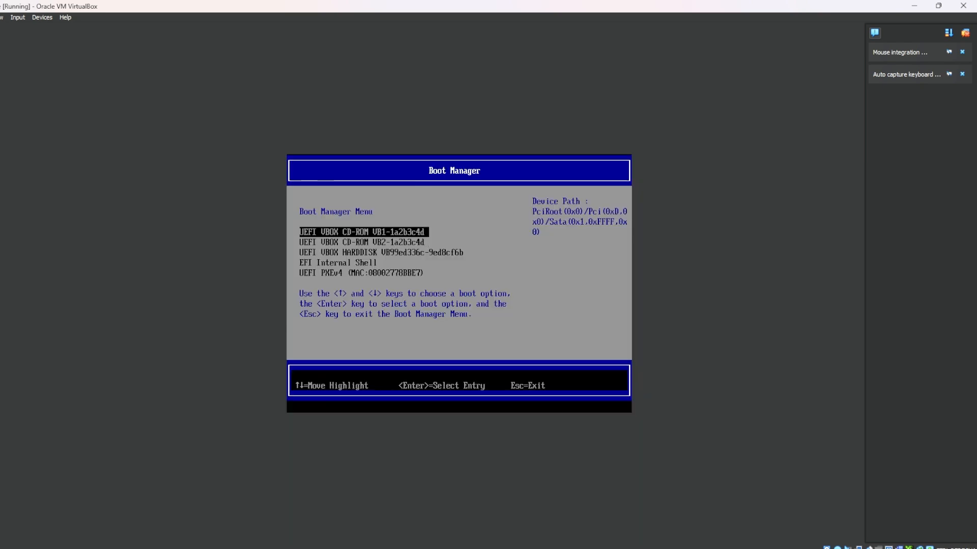
key("Return")
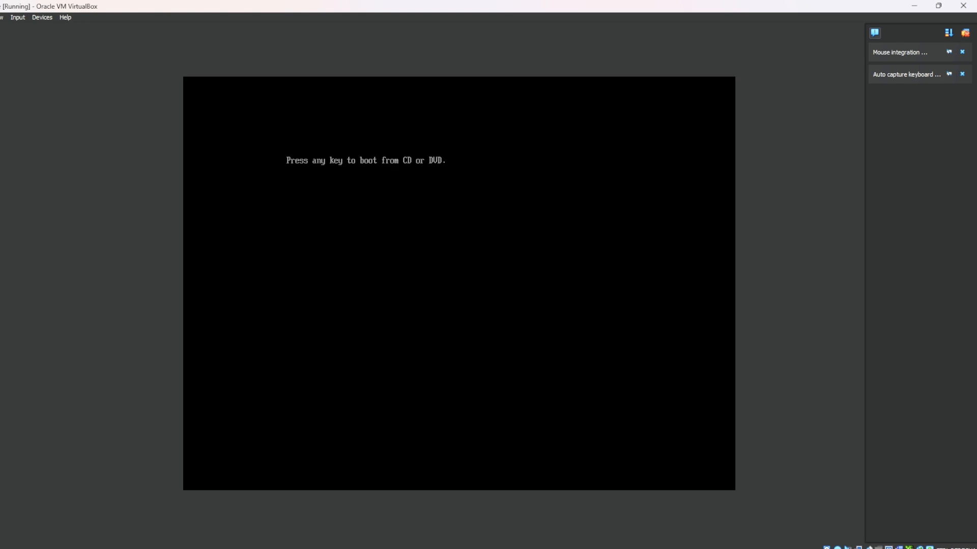
key("Return")
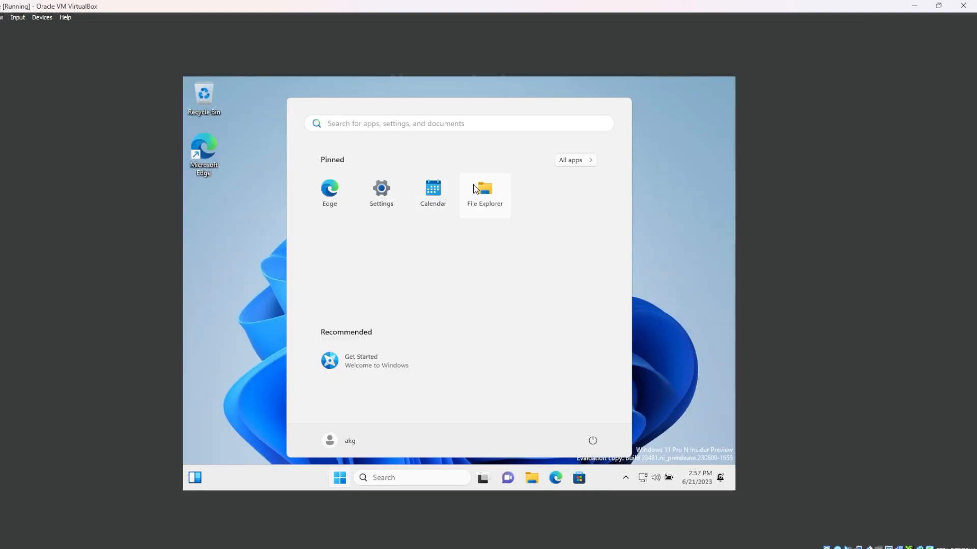
Show the guest system's drives under This PC in File Explorer
left_click(473, 184)
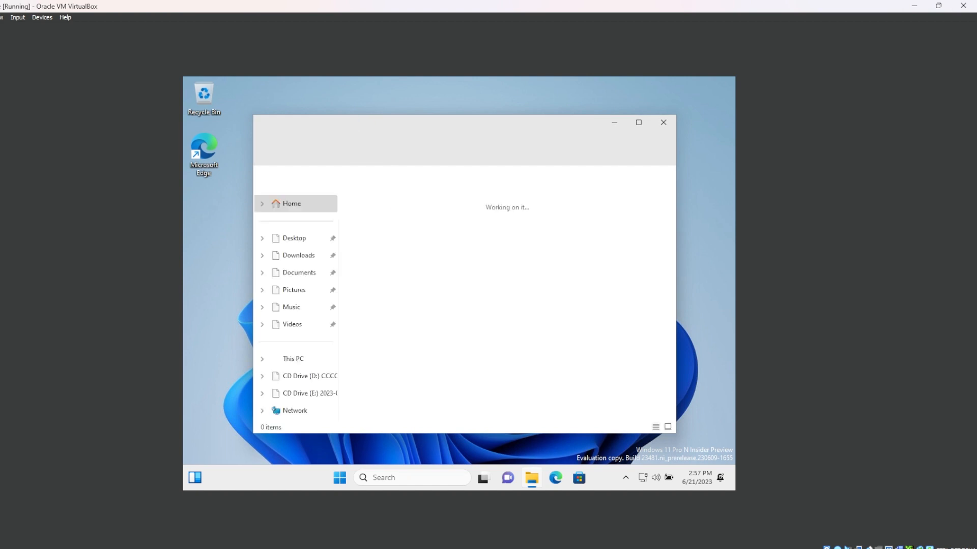
left_click(299, 360)
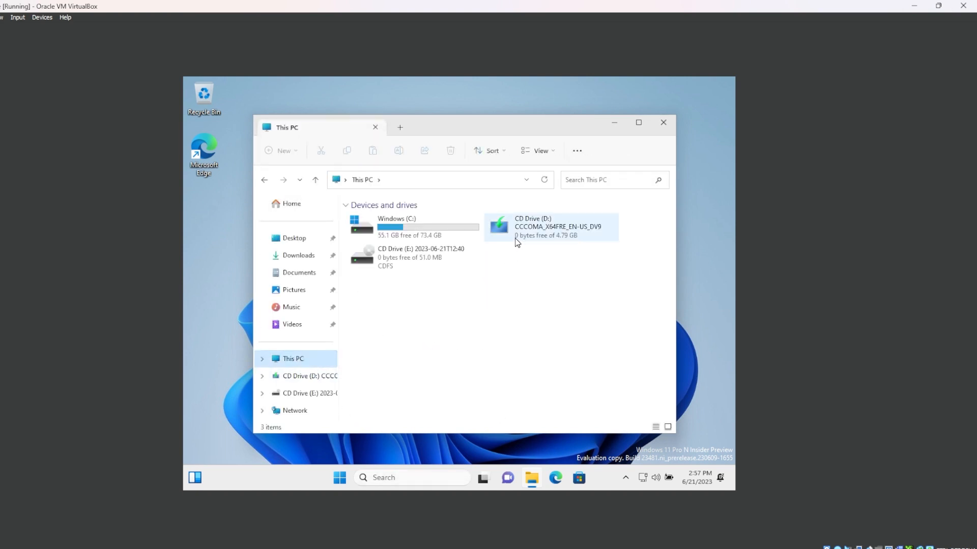
Insert the Guest Additions CD image into the running virtual machine and try to upgrade the Guest Additions
left_click(515, 236)
left_click(41, 18)
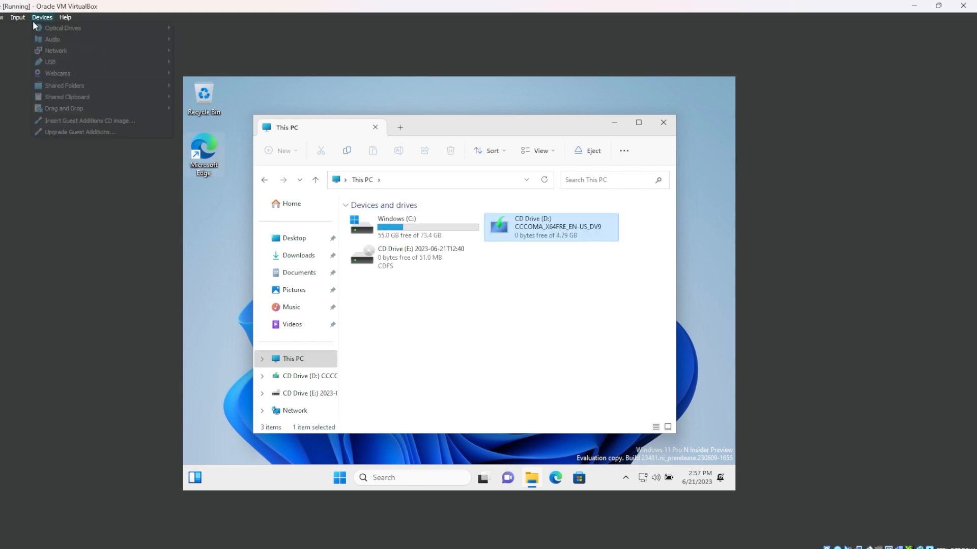
left_click(67, 123)
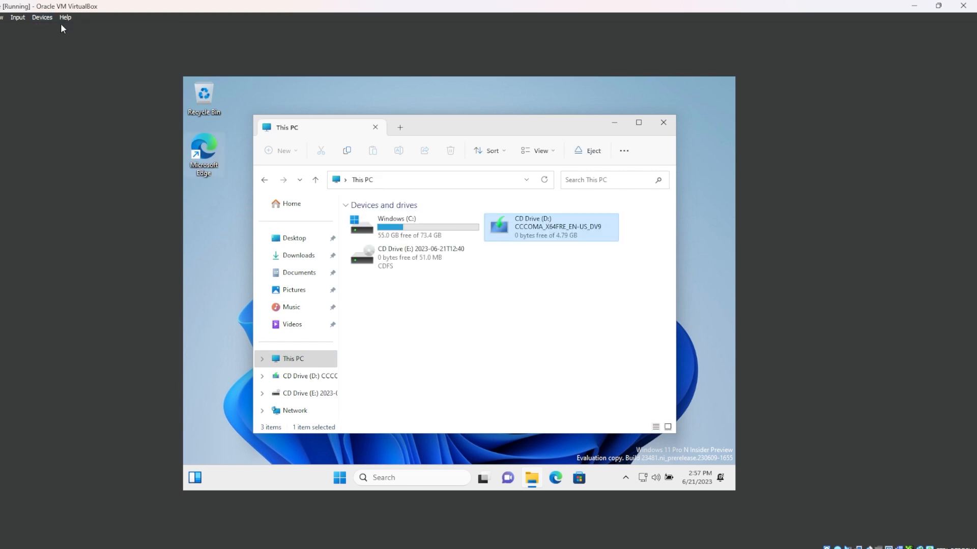
left_click(42, 17)
left_click(66, 133)
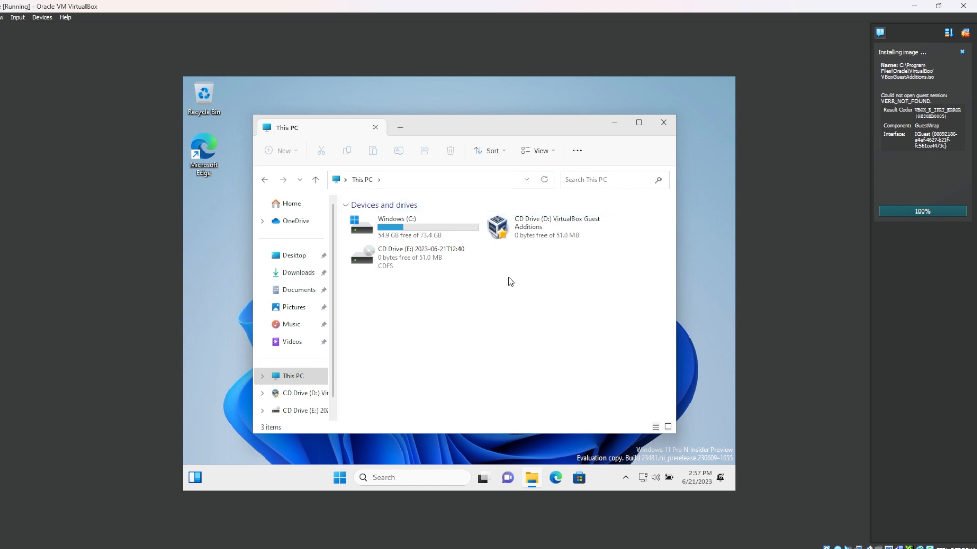
Run VBoxWindowsAdditions-amd64 from the VirtualBox Guest Additions CD drive and allow it to make changes to the device
double_click(534, 237)
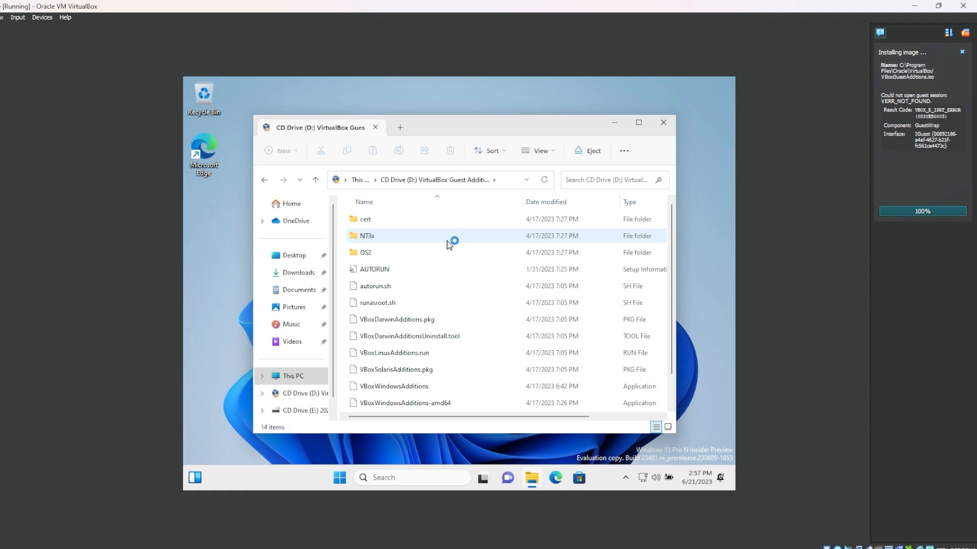
left_click(365, 180)
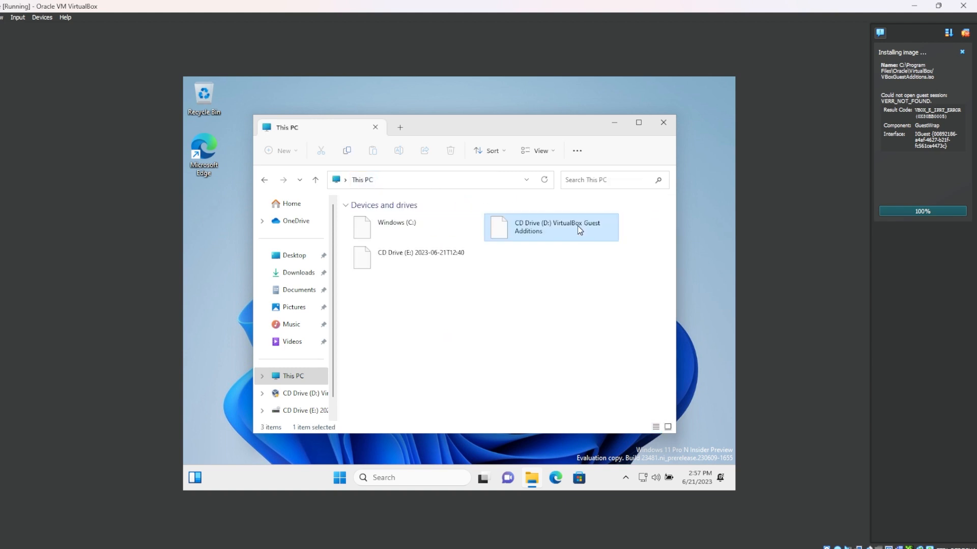
double_click(578, 231)
left_click(378, 361)
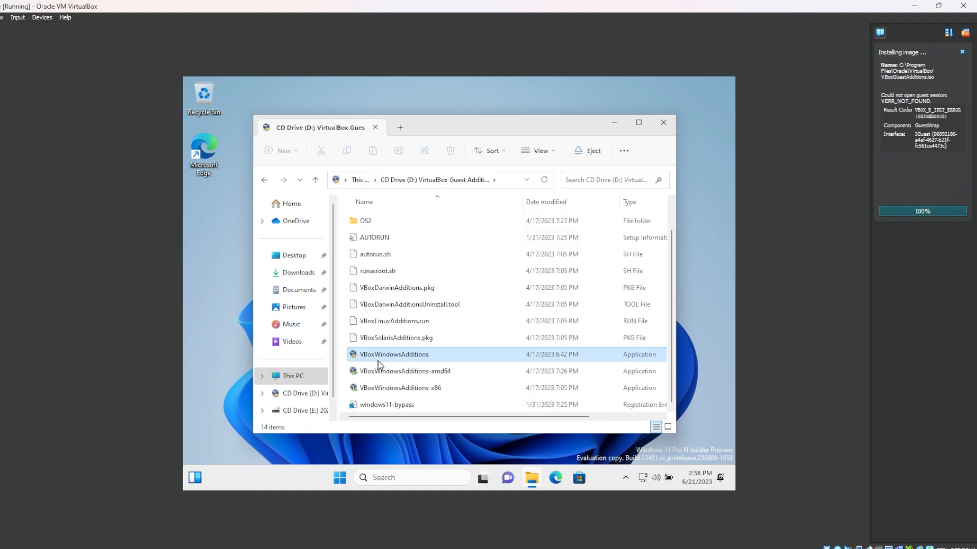
left_click(440, 373)
double_click(431, 371)
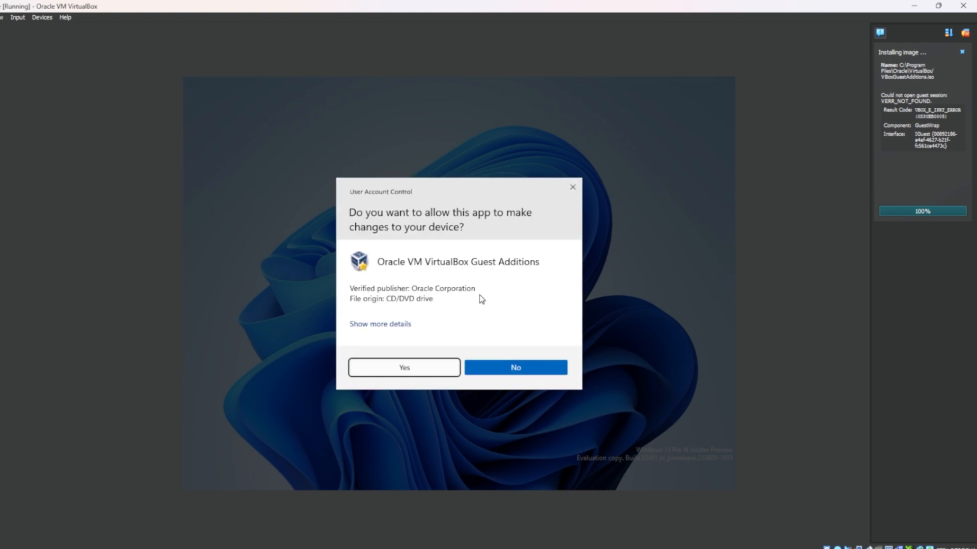
key("Return")
Proceed through the Guest Additions 7.0.8 setup and install it with the default components
key("super")
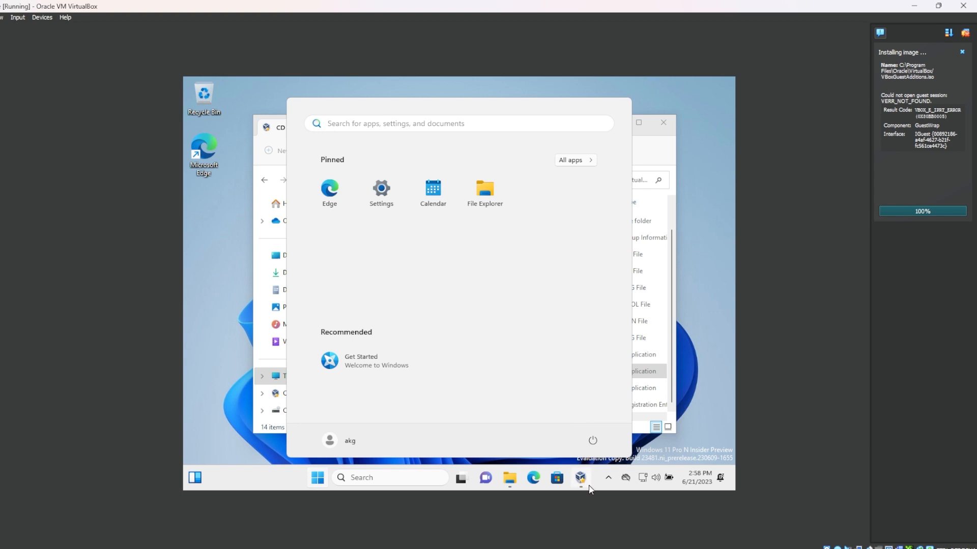
left_click(583, 480)
left_click(536, 363)
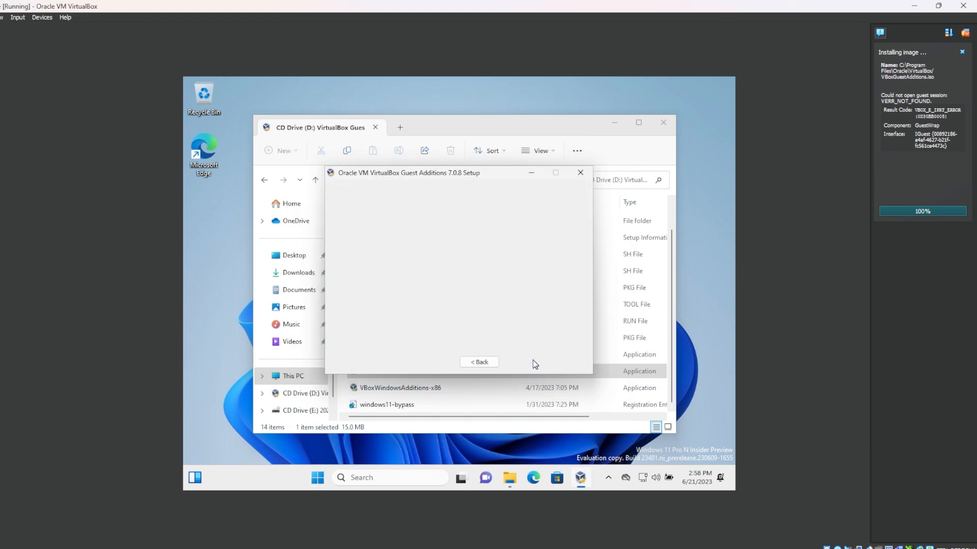
left_click(534, 364)
left_click(482, 362)
left_click(520, 365)
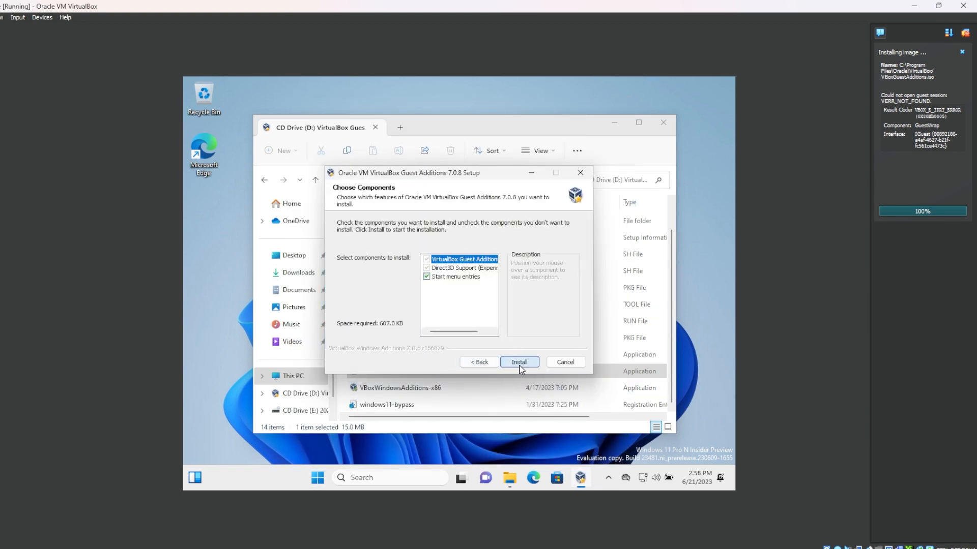
mouse_move(469, 272)
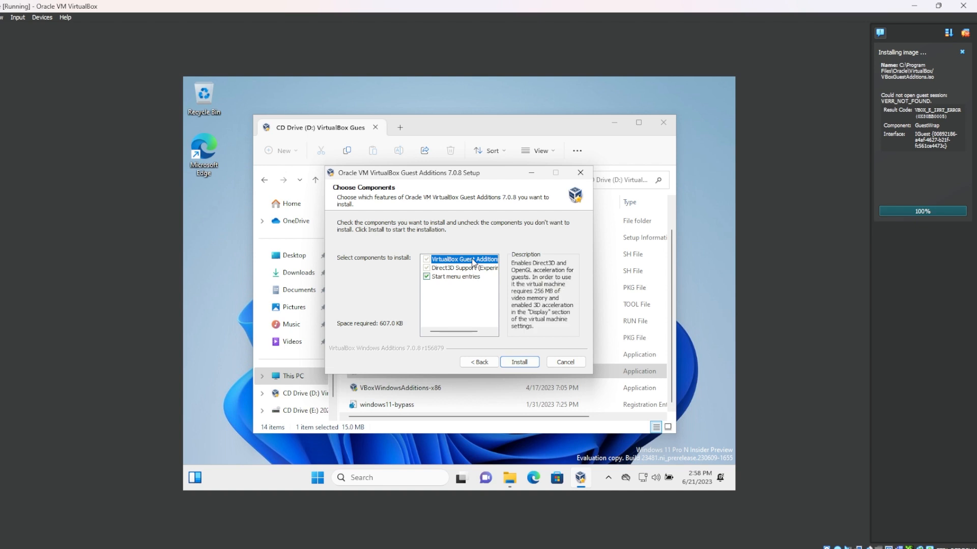
left_click(529, 363)
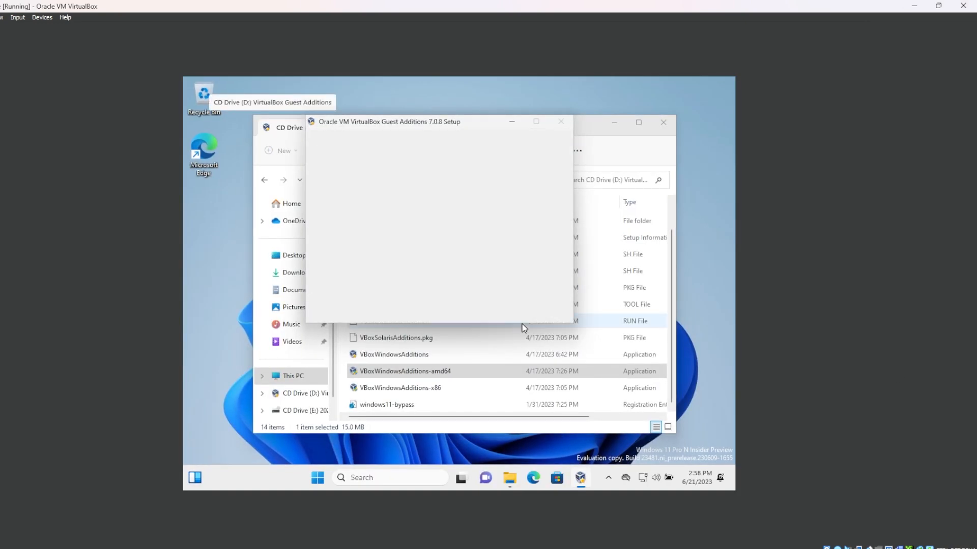
Finish the Guest Additions setup with the manual reboot option and close File Explorer
left_click(431, 242)
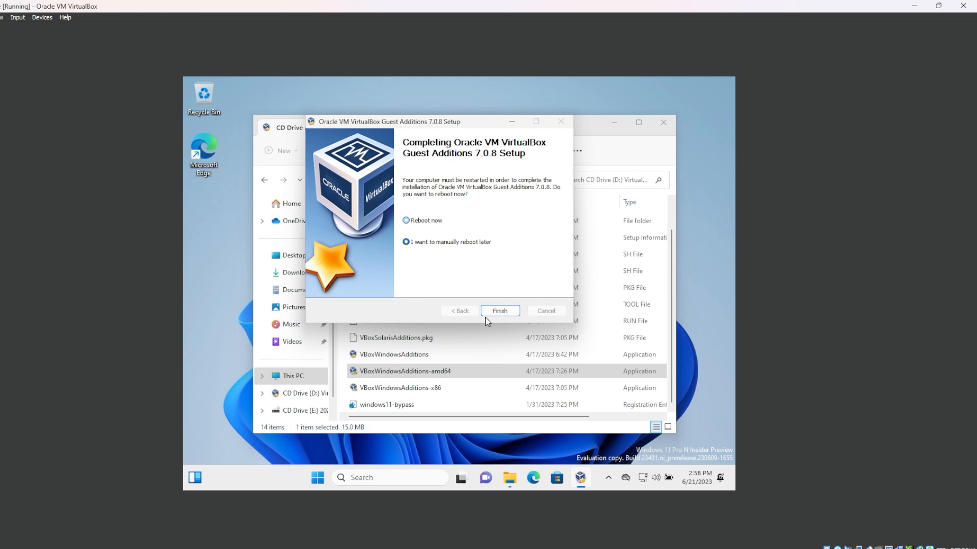
left_click(501, 311)
left_click(663, 122)
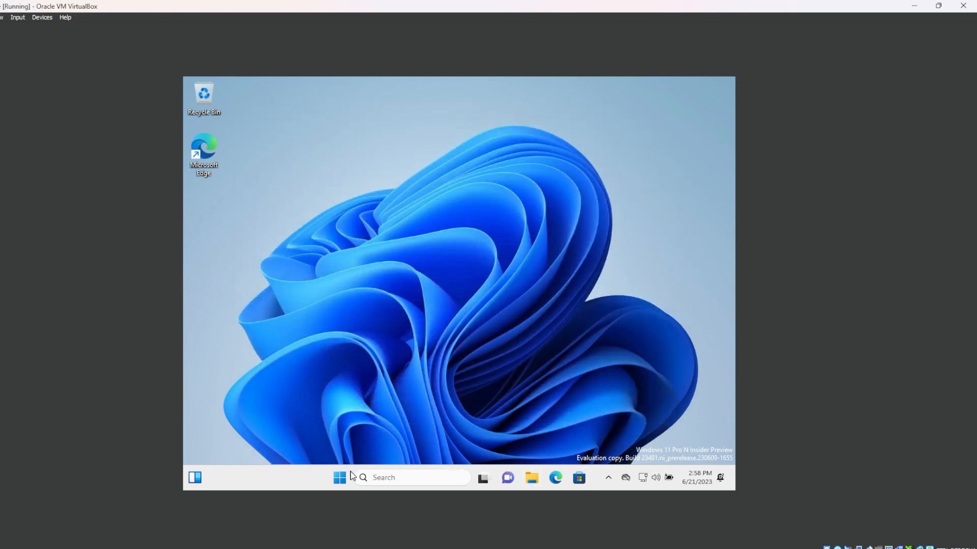
Shut down the guest Windows system using its power options
left_click(340, 479)
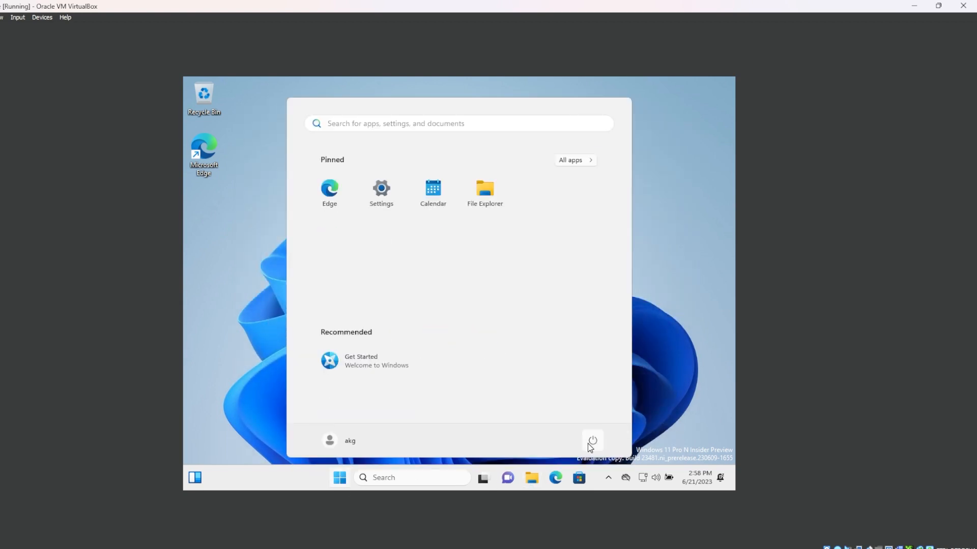
left_click(591, 442)
key("Escape")
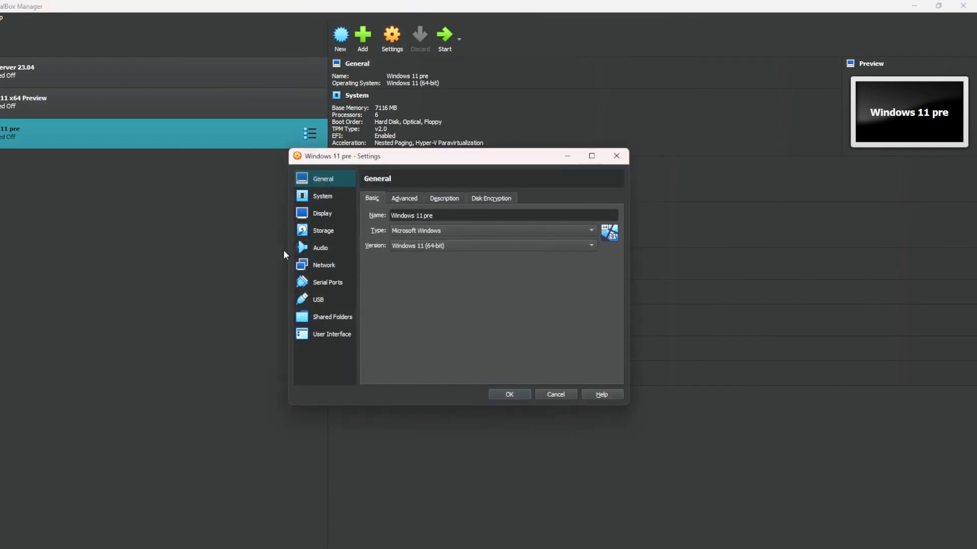
Set the Windows 11 pre machine's Shared Clipboard to Bidirectional and open the Drag'n'Drop options
left_click(405, 200)
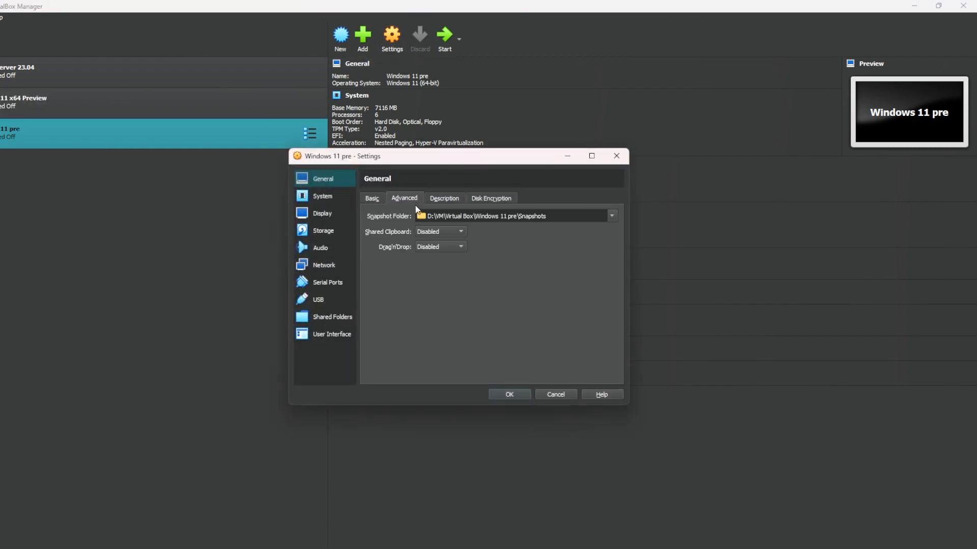
left_click(437, 234)
left_click(445, 266)
left_click(445, 249)
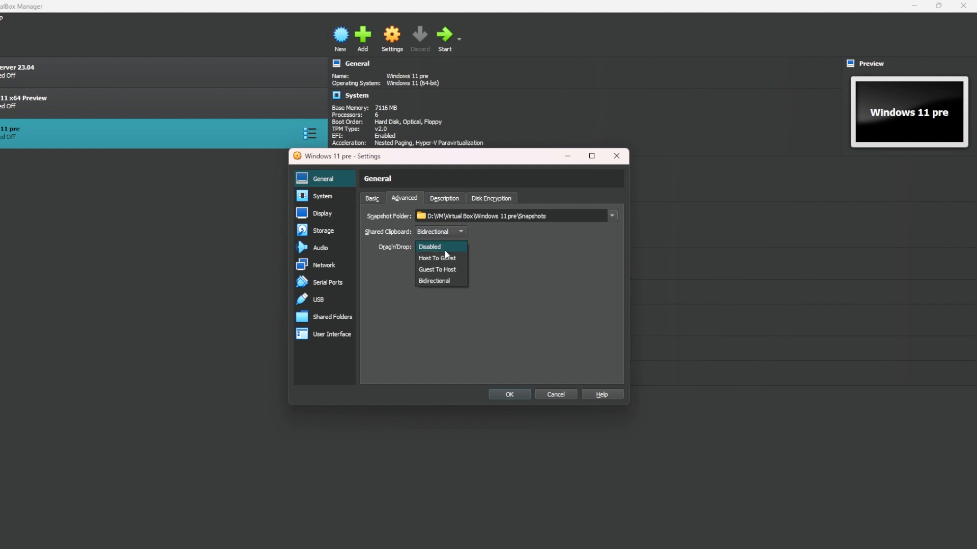
Look through the Description, Advanced, Basic and Disk Encryption pages of the machine's general settings
left_click(445, 200)
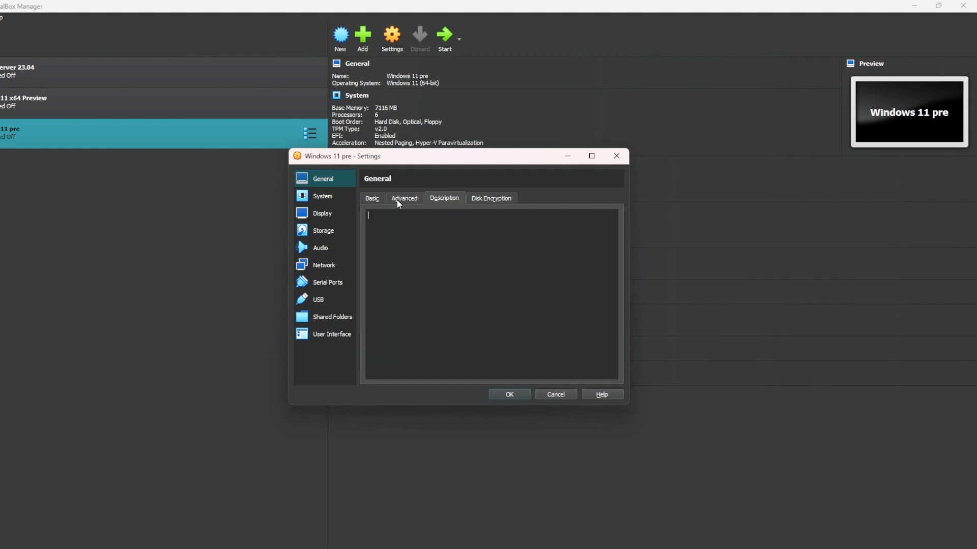
left_click(398, 200)
left_click(436, 199)
left_click(481, 199)
left_click(371, 200)
left_click(487, 202)
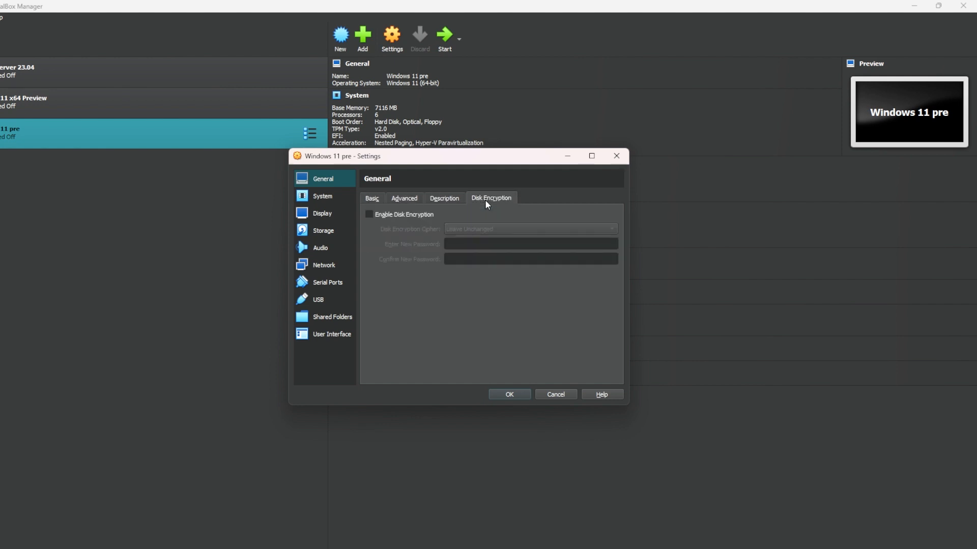
Remove Optical and Floppy from the machine's boot order and disable Secure Boot
left_click(351, 209)
left_click(349, 199)
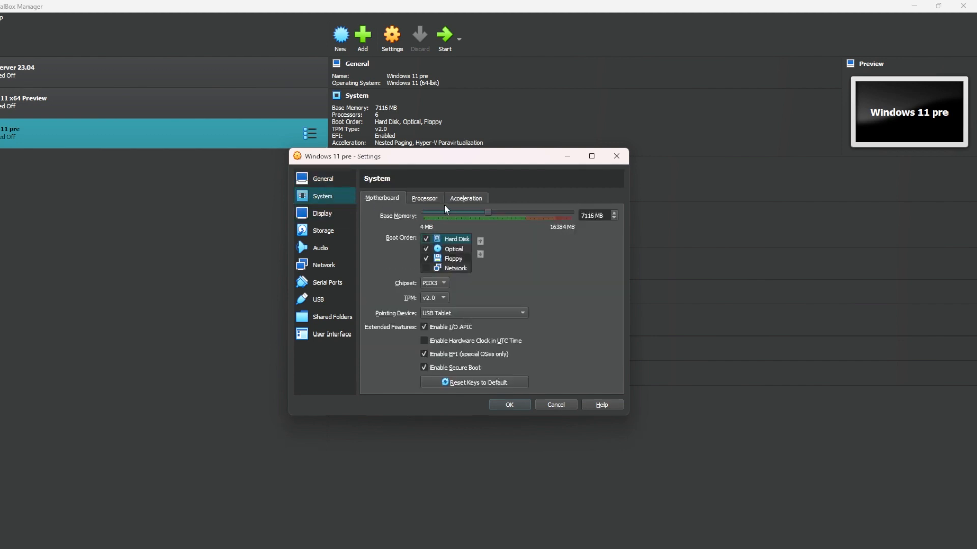
left_click(428, 199)
left_click(395, 199)
left_click(425, 248)
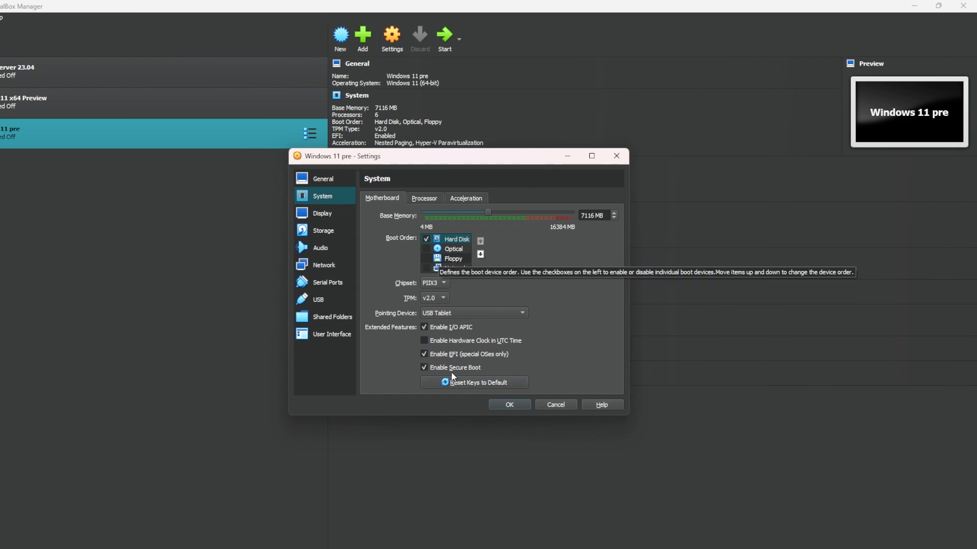
left_click(436, 366)
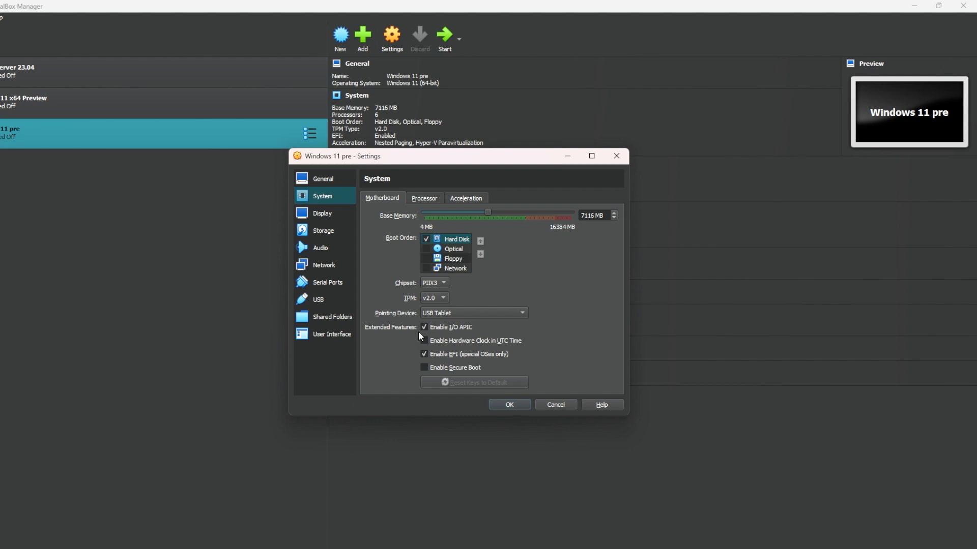
Enable 3D acceleration with 256 MB of video memory for the machine and save the settings
left_click(419, 198)
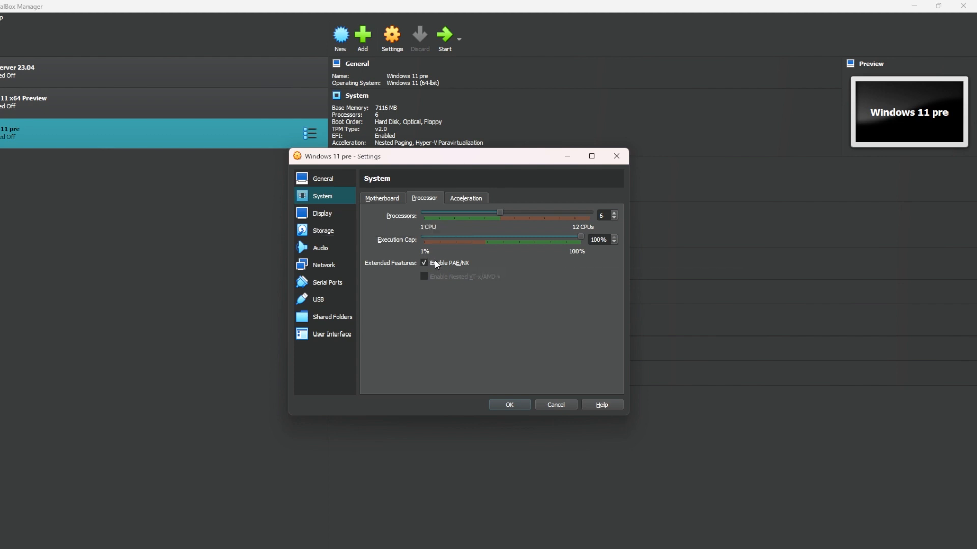
left_click(335, 226)
key("Up")
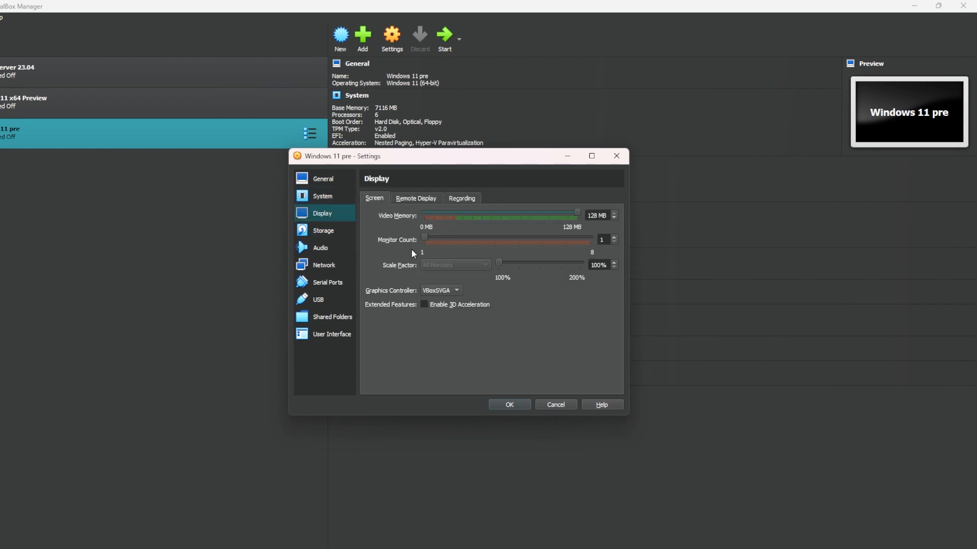
left_click(425, 304)
left_click_drag(507, 215, 564, 220)
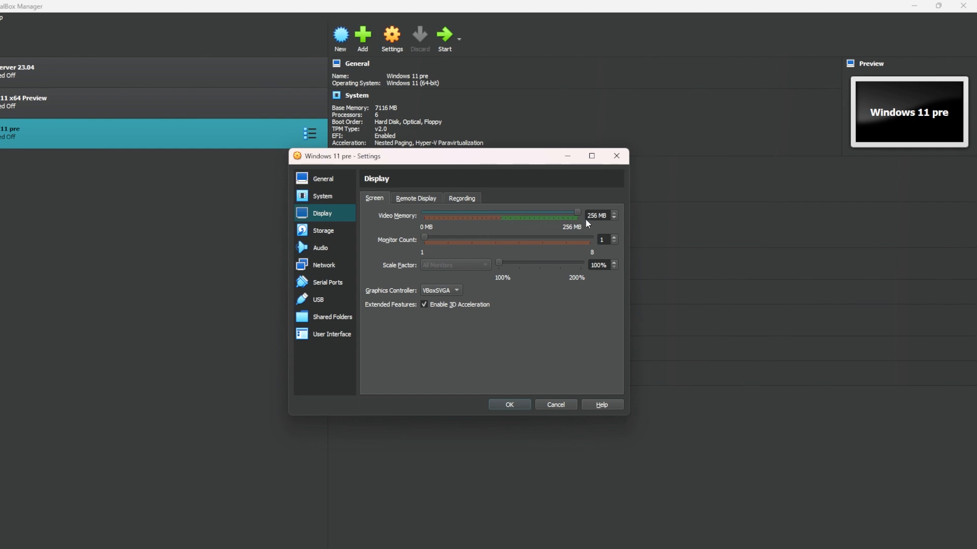
left_click(509, 405)
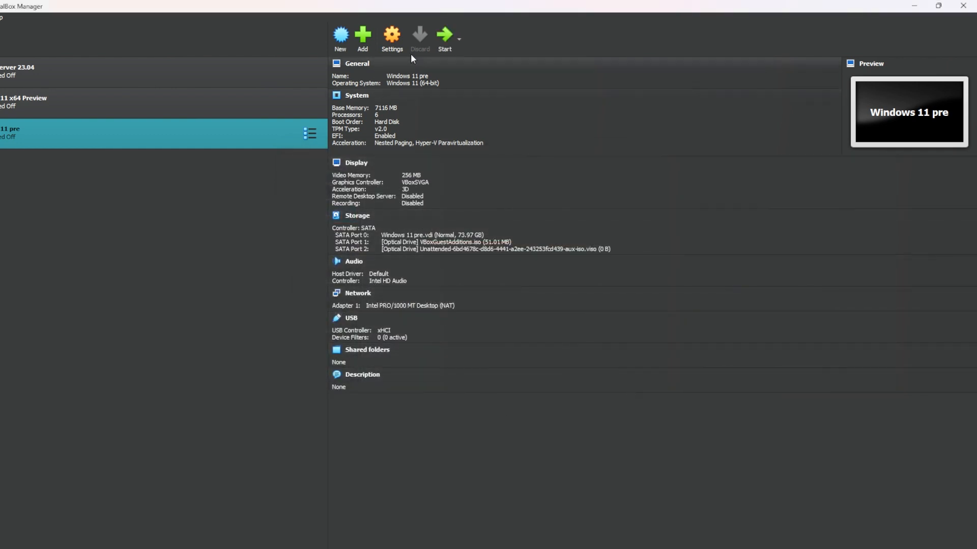
Reopen the machine's display settings and try VMSVGA as the graphics controller
left_click(400, 45)
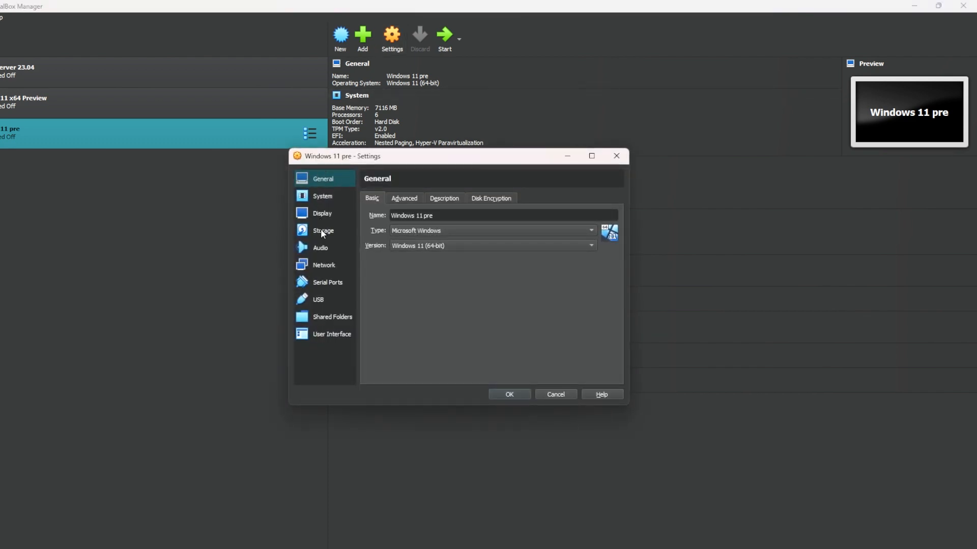
left_click(319, 215)
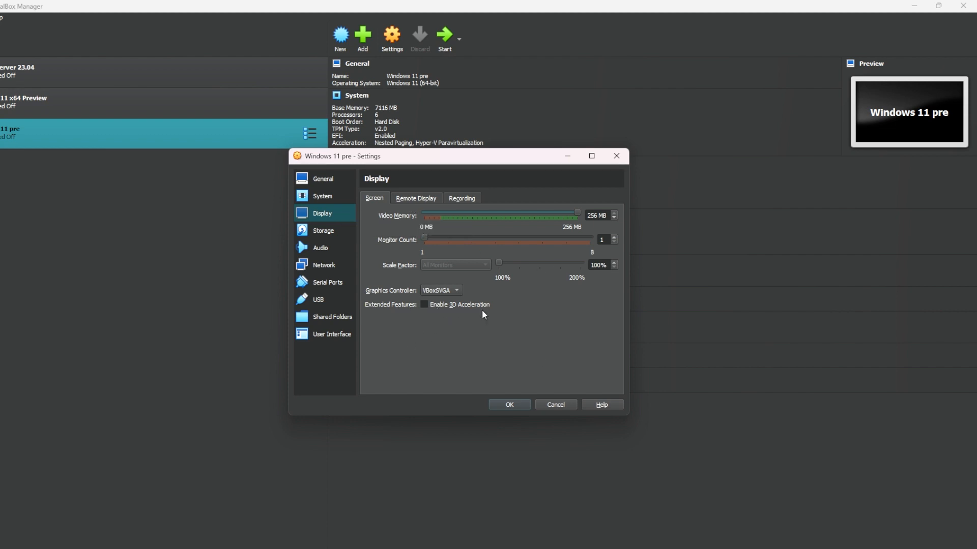
left_click(438, 290)
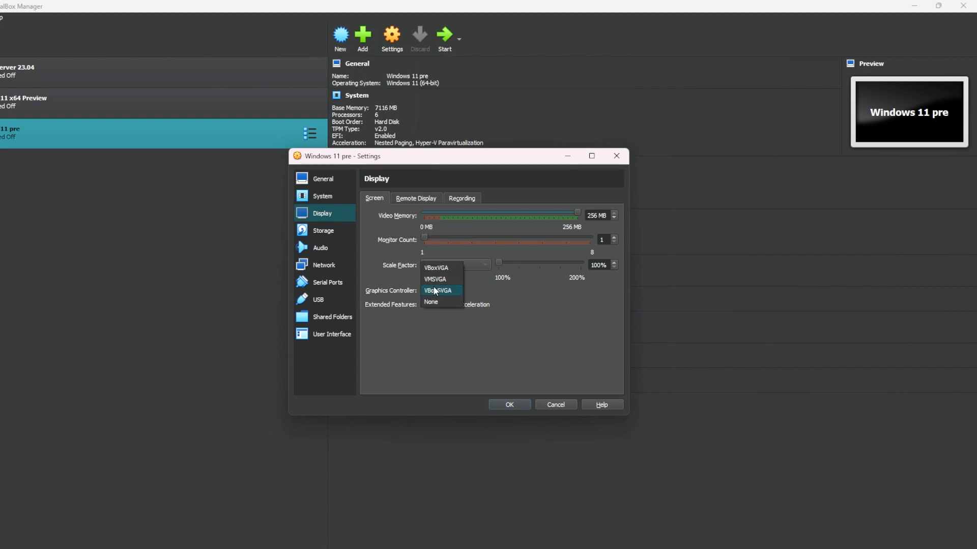
left_click(509, 306)
left_click(439, 287)
left_click(438, 279)
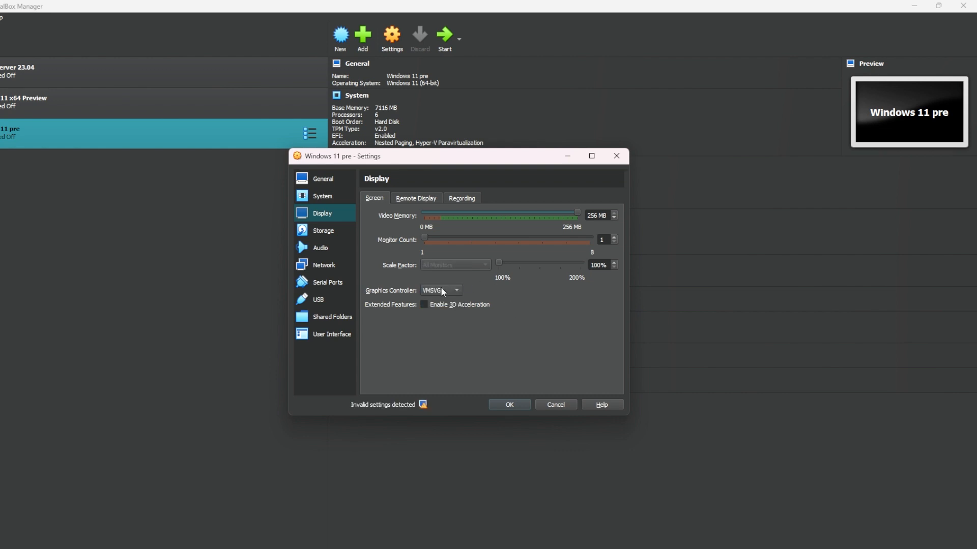
Cycle through the available graphics controllers while toggling 3D acceleration, and look at the Remote Display settings
scroll(440, 287, "up", 1)
left_click(424, 304)
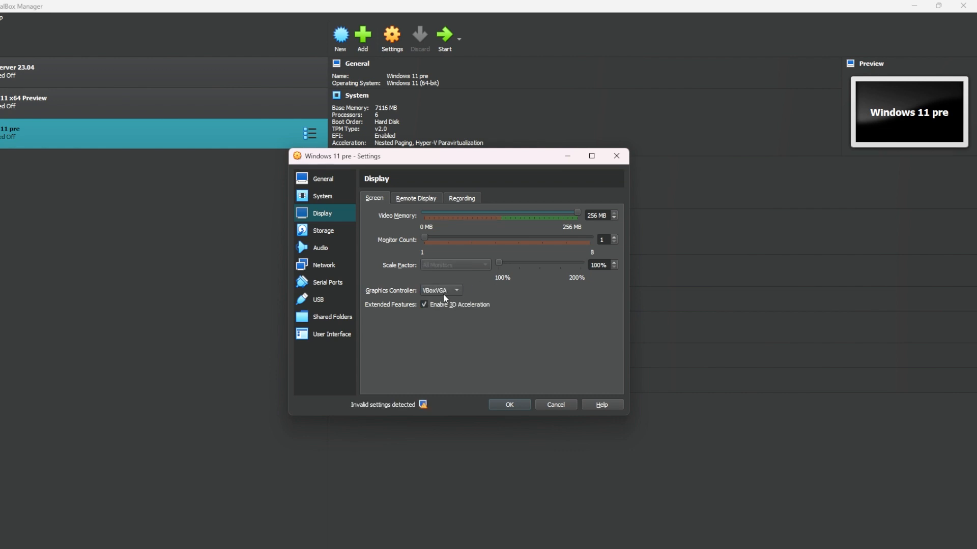
scroll(443, 294, "down", 1)
scroll(444, 294, "up", 1)
scroll(444, 294, "down", 1)
left_click(431, 305)
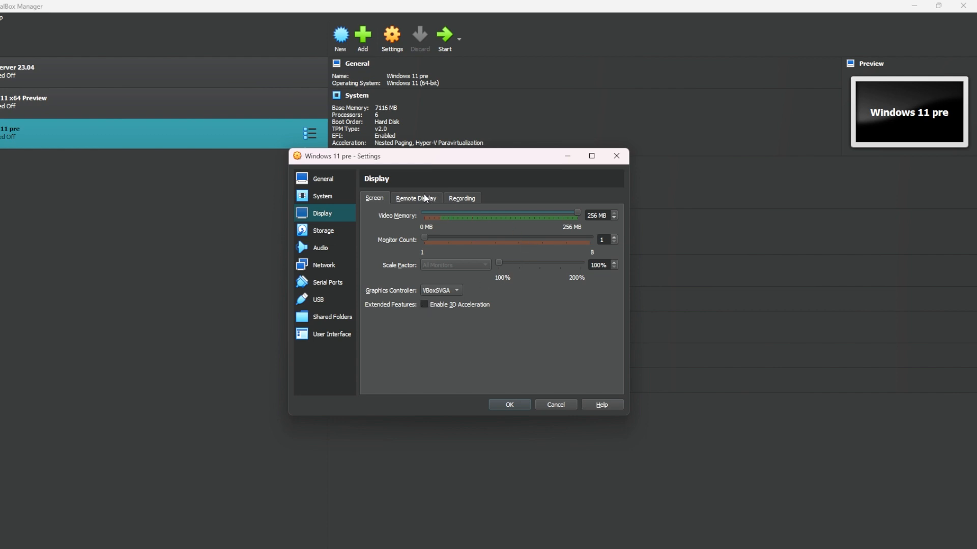
left_click(409, 199)
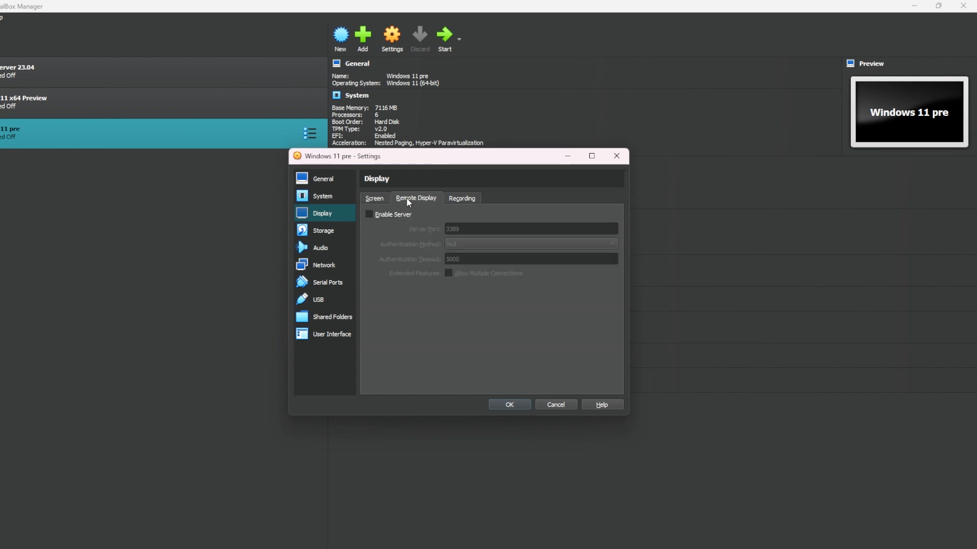
Remove the VBoxGuestAdditions.iso and Unattended optical drives from the machine's SATA controller
left_click(327, 227)
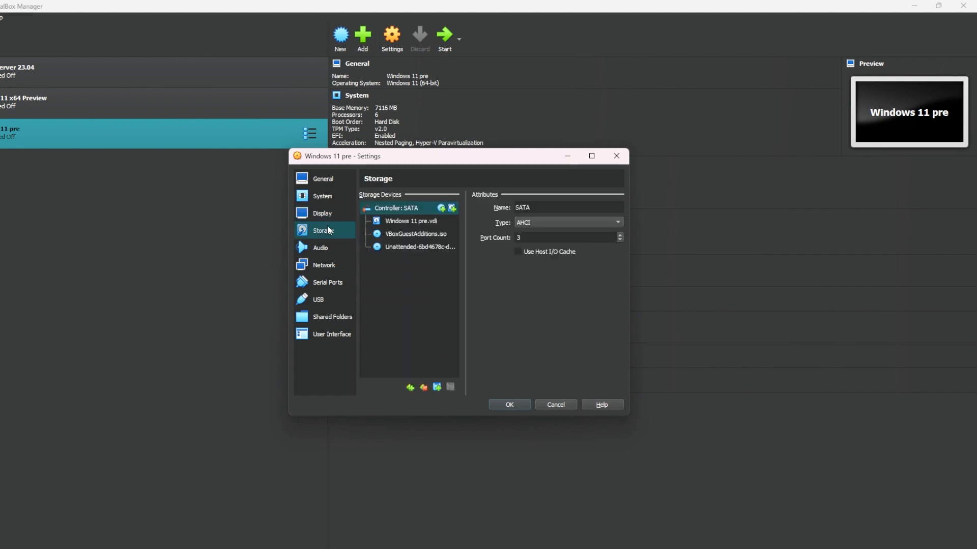
left_click(410, 234)
left_click(450, 388)
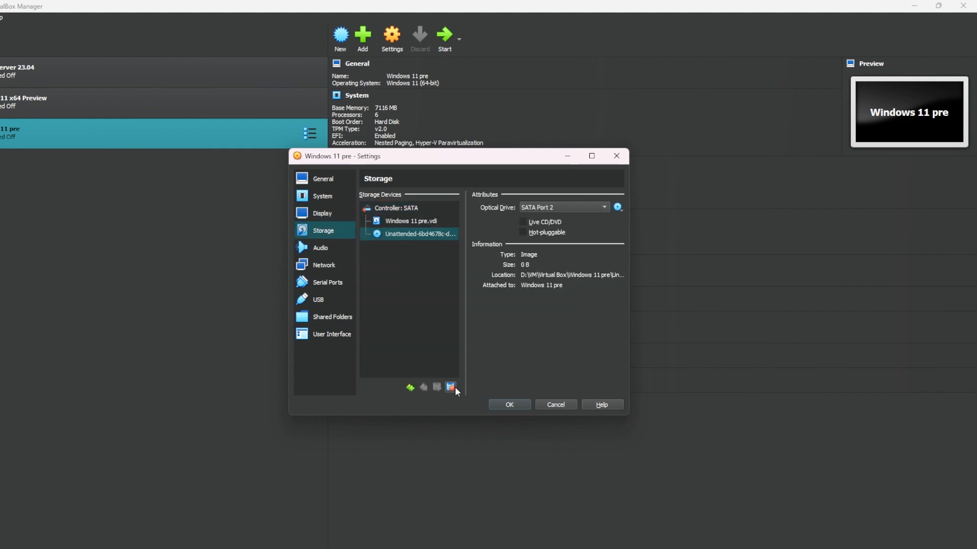
left_click(451, 388)
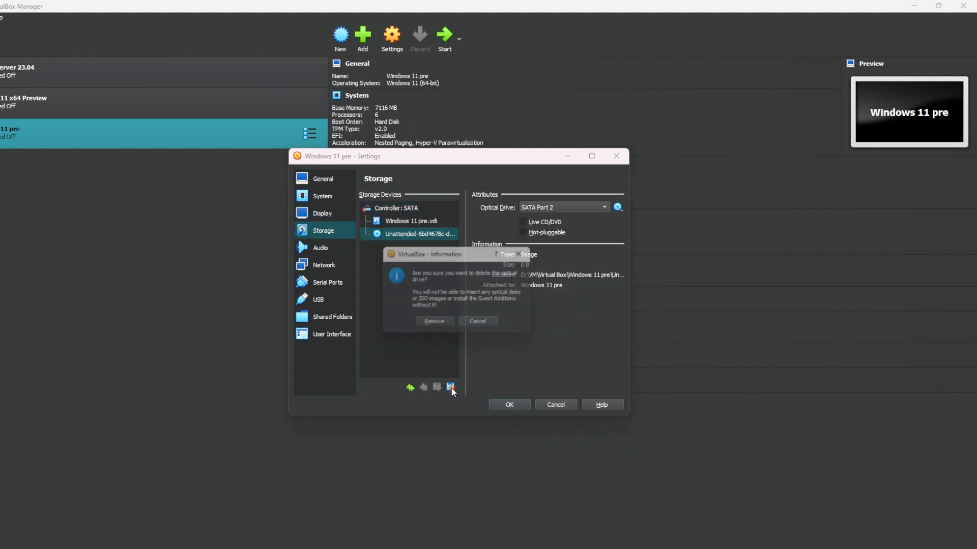
left_click(434, 321)
Look at the controller types that can be added, the SATA controller's attributes and the audio settings
left_click(415, 387)
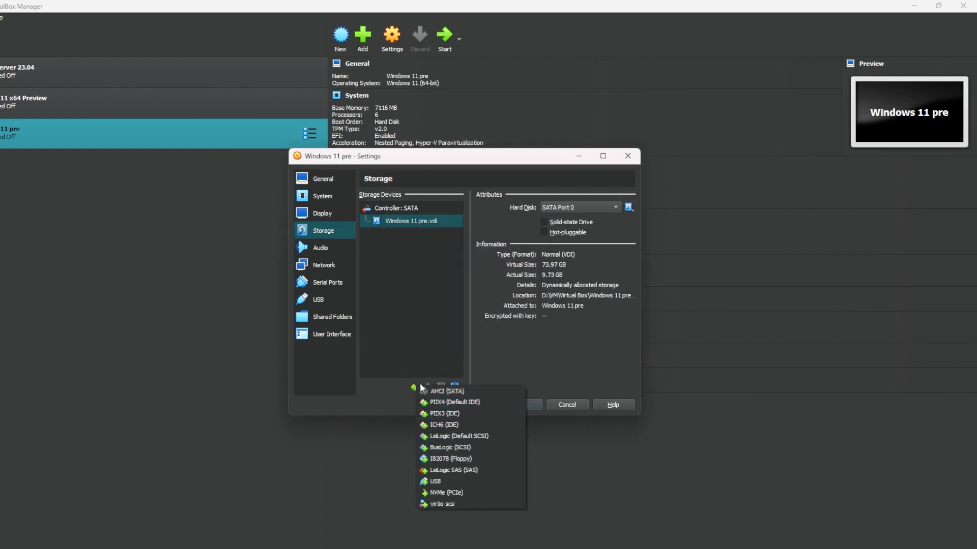
left_click(419, 301)
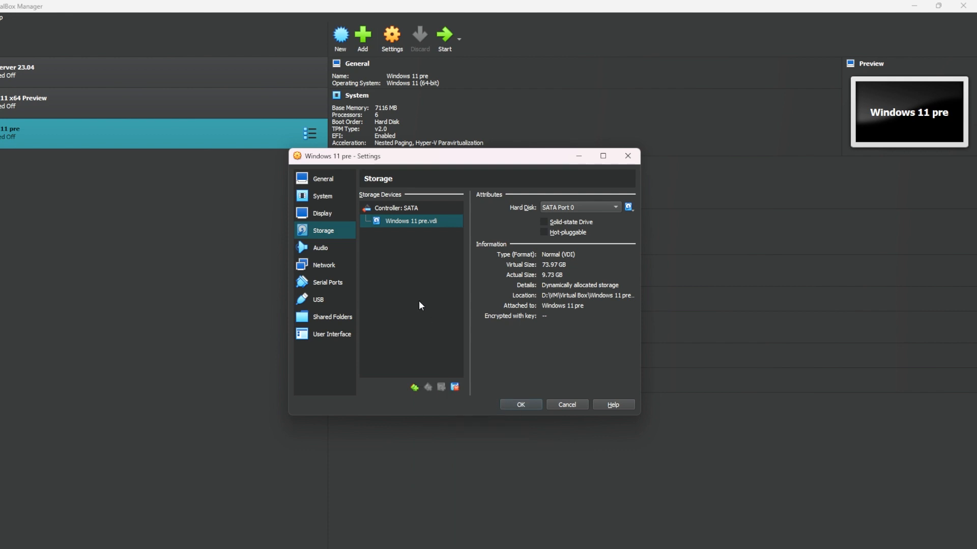
left_click(412, 211)
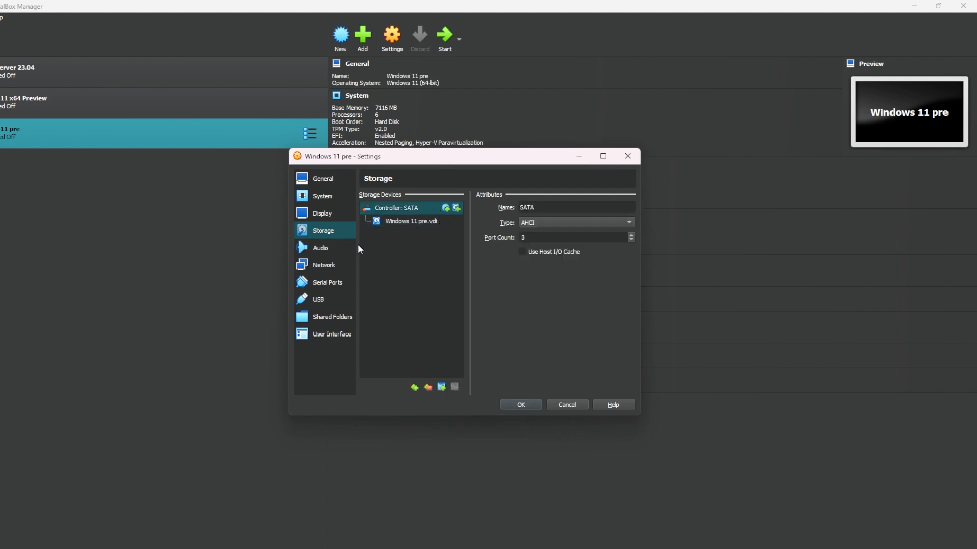
left_click(333, 248)
Attach network adapter 1 to a Bridged Adapter using ZeroTier Virtual Port
left_click(323, 264)
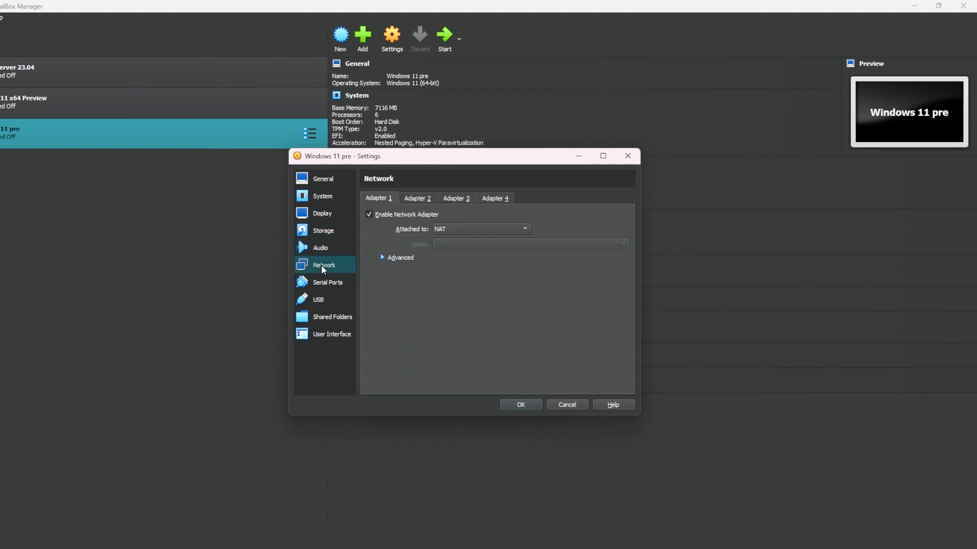
left_click(478, 228)
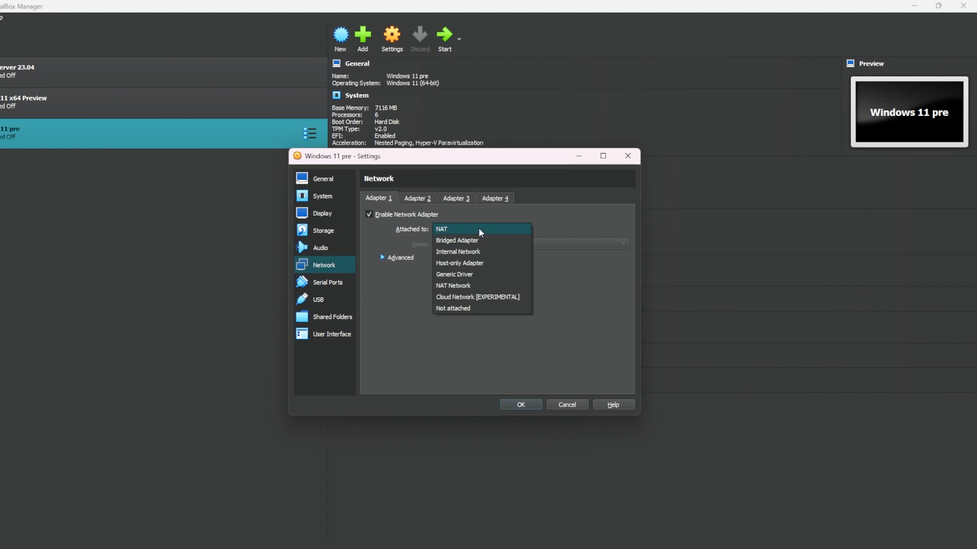
left_click(452, 240)
left_click(452, 245)
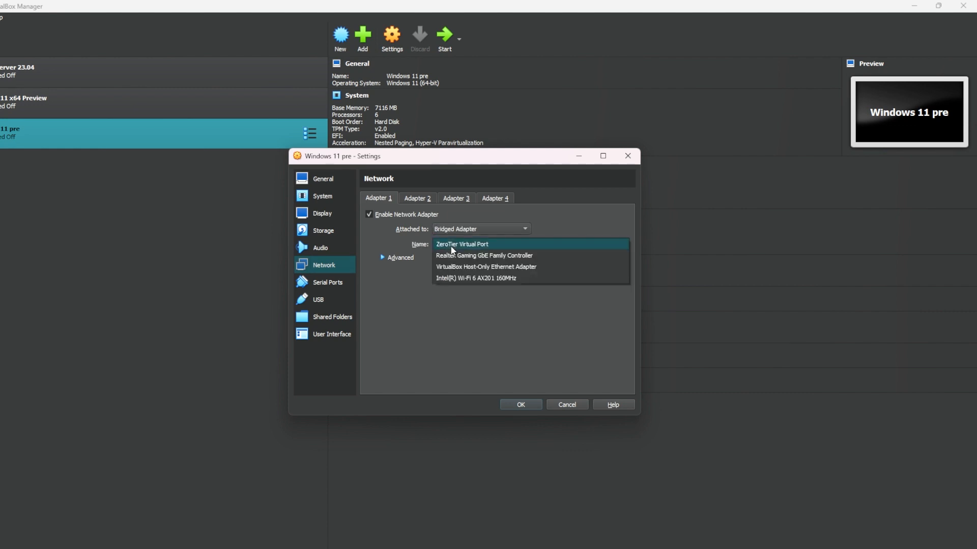
left_click(452, 278)
left_click(453, 232)
left_click(452, 233)
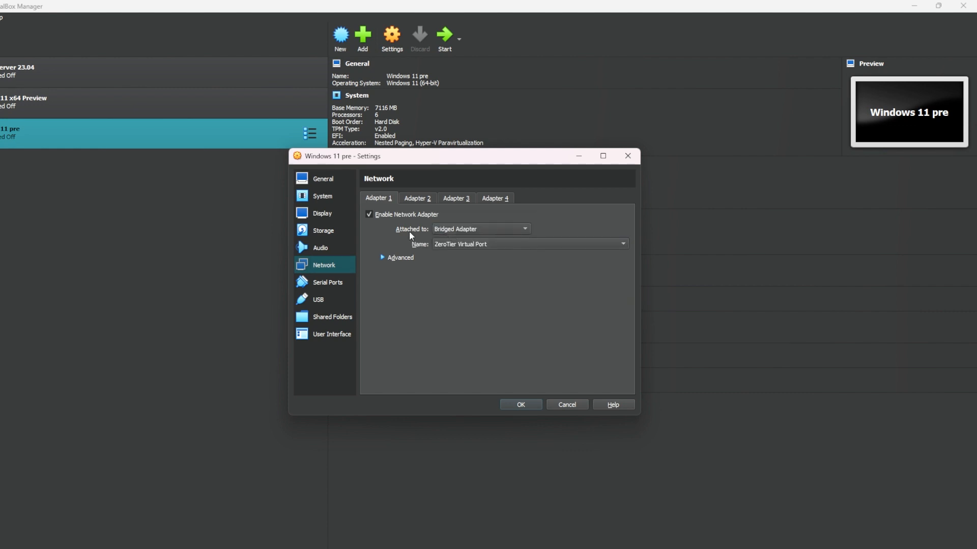
Review the machine's serial port, USB, user interface, shared folder, audio, system and general settings, including disk encryption
left_click(337, 281)
left_click(328, 298)
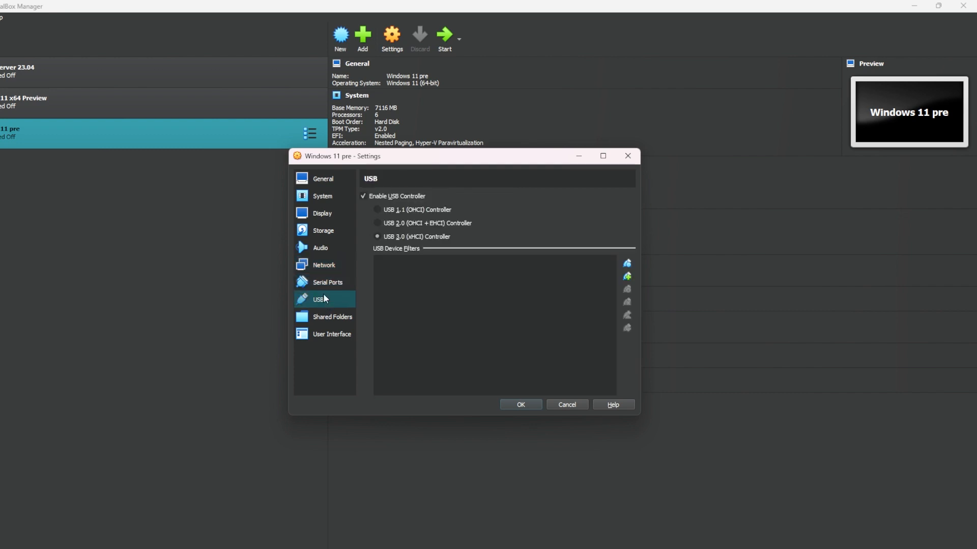
left_click(336, 334)
left_click(326, 318)
left_click(321, 248)
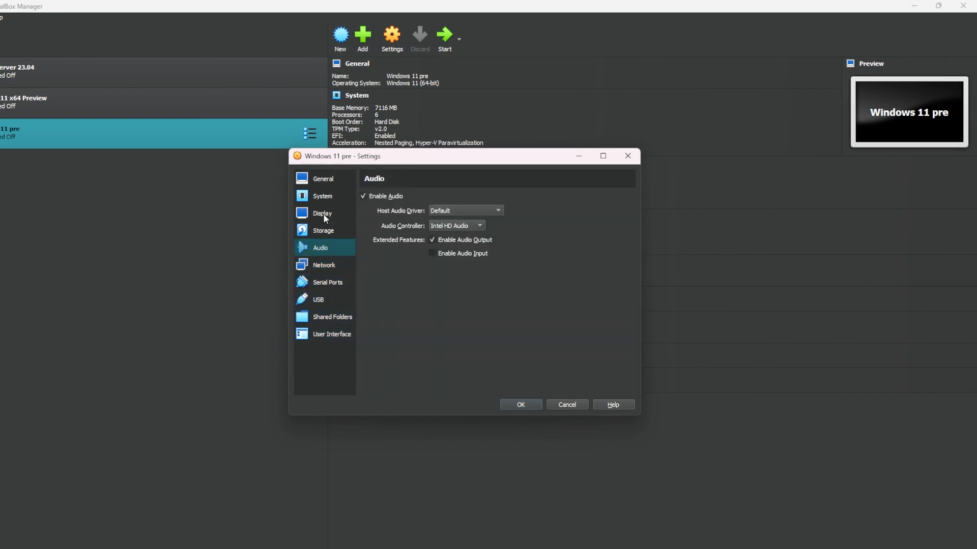
left_click(320, 196)
left_click(319, 180)
left_click(407, 197)
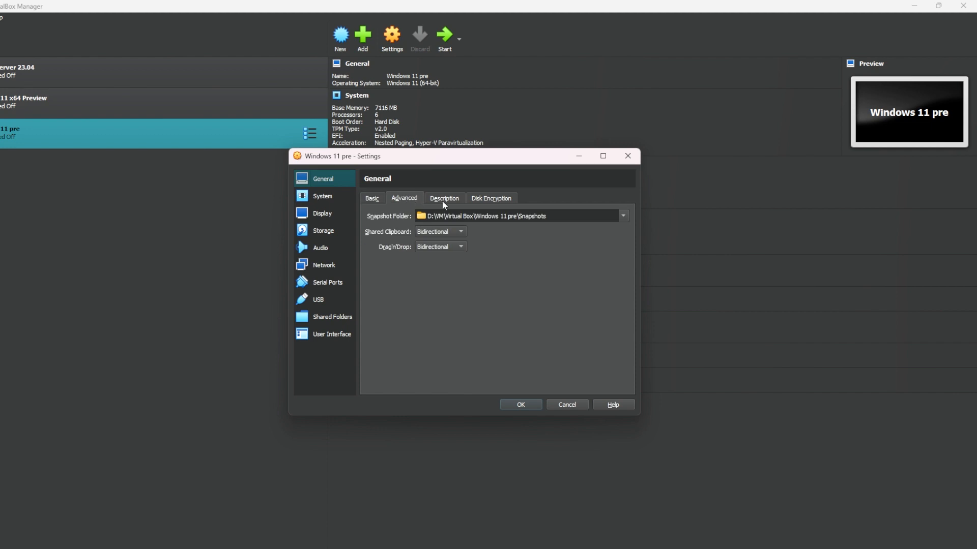
left_click(446, 198)
left_click(497, 199)
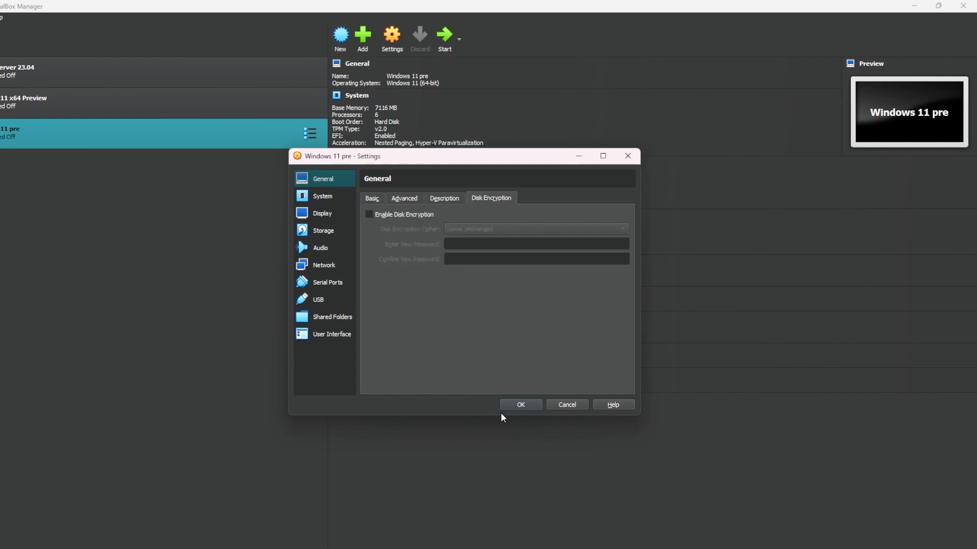
Save the settings and start the Windows 11 pre virtual machine
left_click(519, 404)
left_click(452, 34)
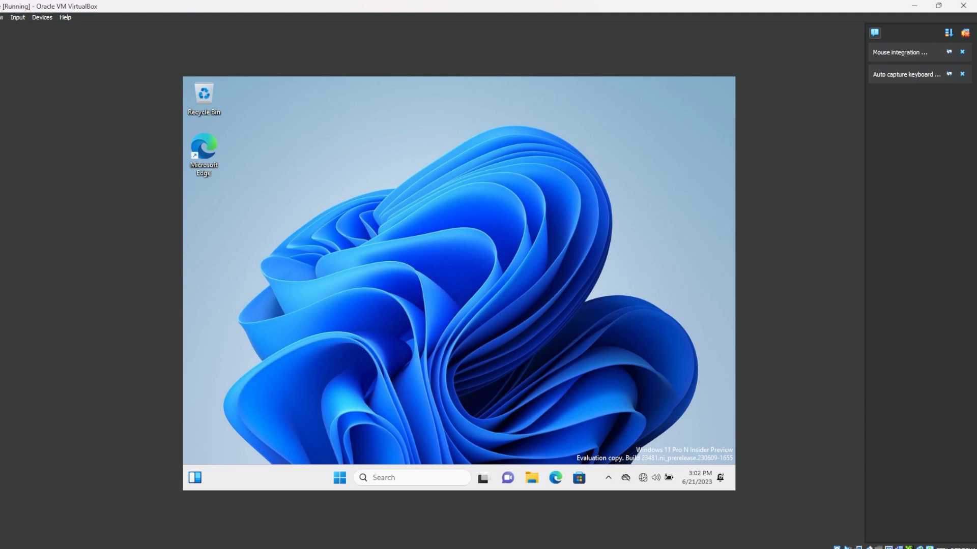
Check the guest's network status, attach the running machine's network adapter 1 to NAT and save the change
left_click(643, 486)
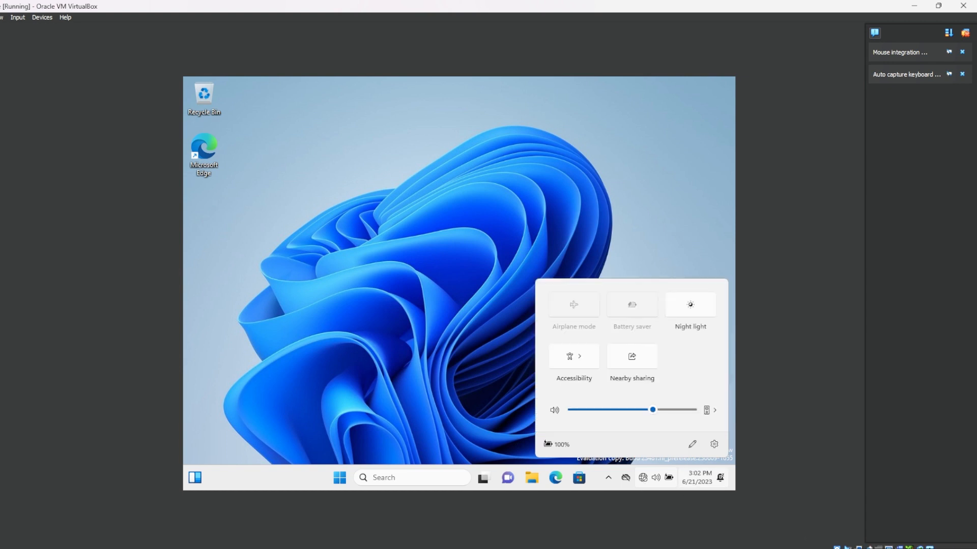
left_click(895, 548)
left_click(474, 243)
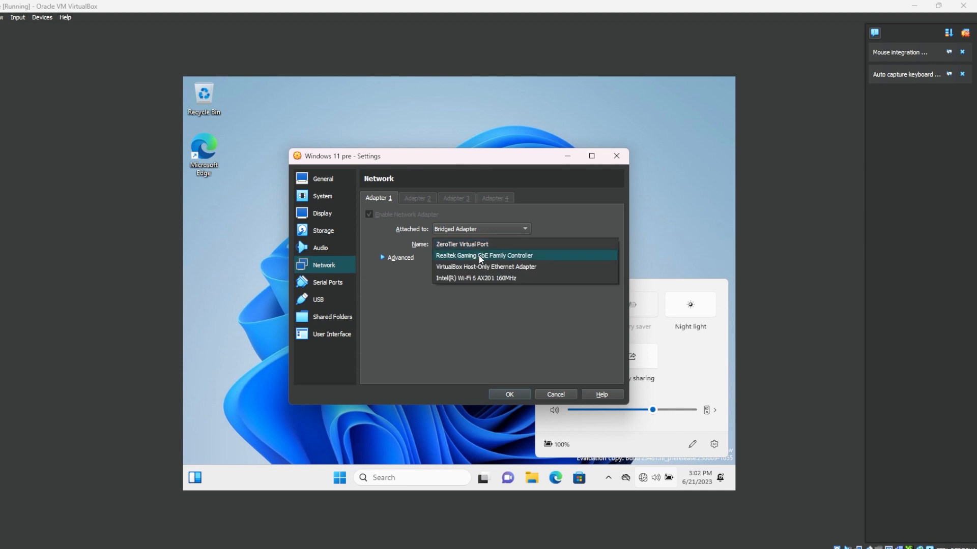
left_click(480, 230)
left_click(479, 219)
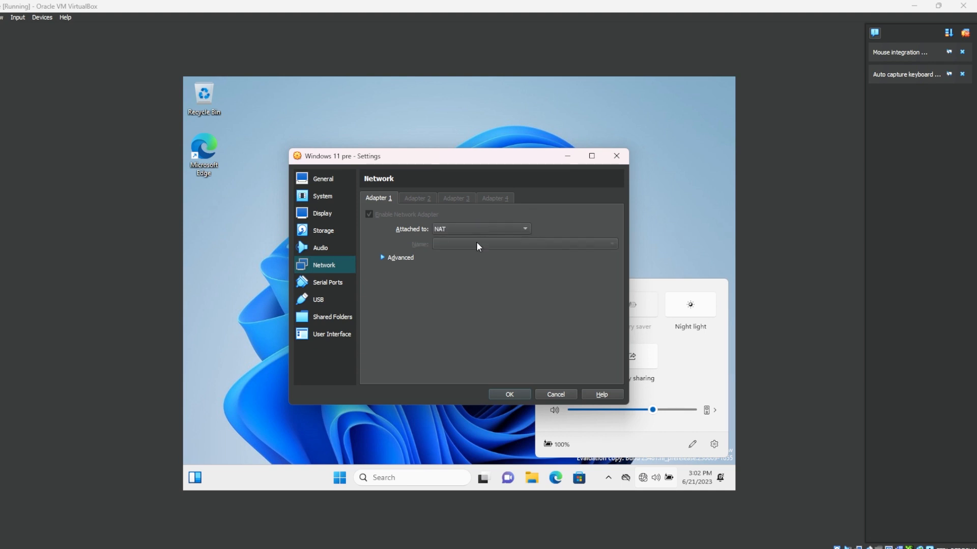
left_click(508, 396)
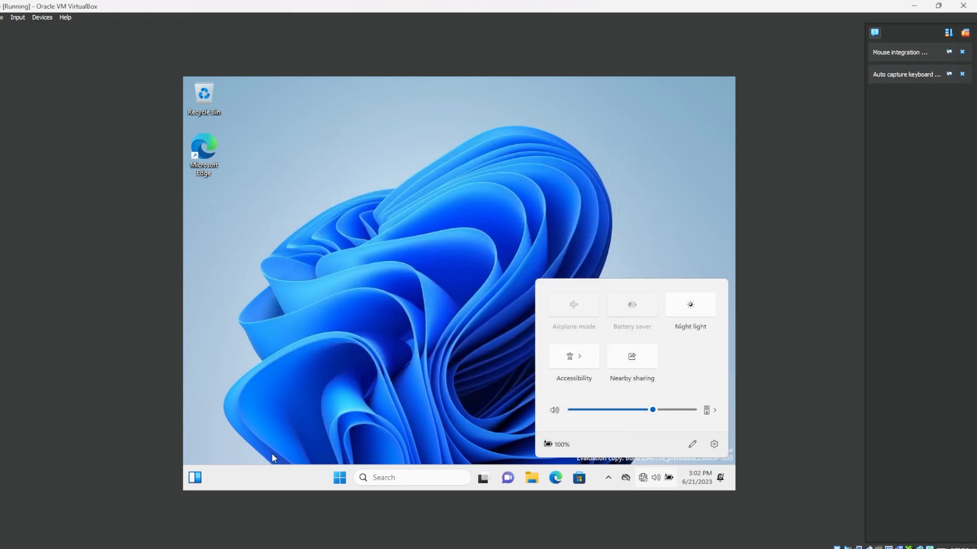
Search for regedit in the guest and run Registry Editor as administrator
left_click(339, 478)
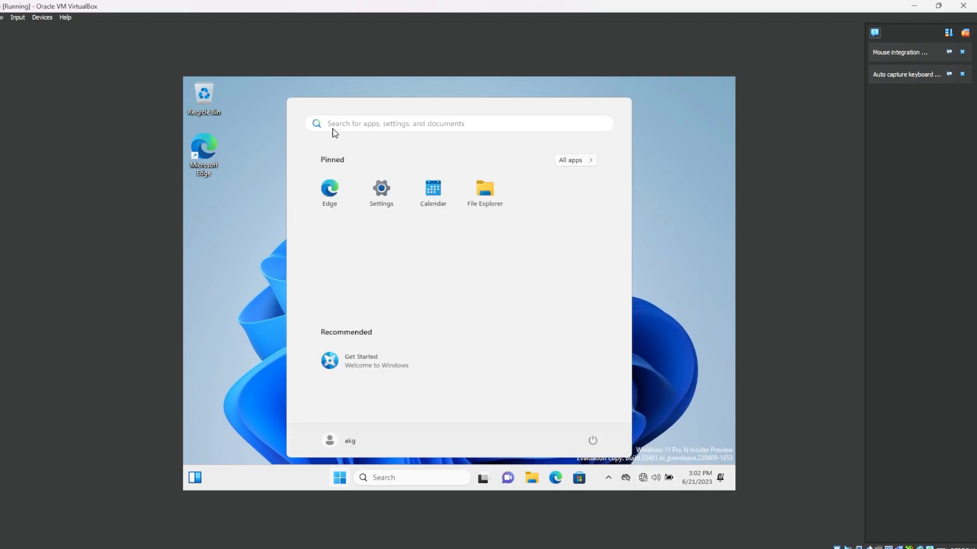
left_click(359, 124)
key("super")
type("regedit")
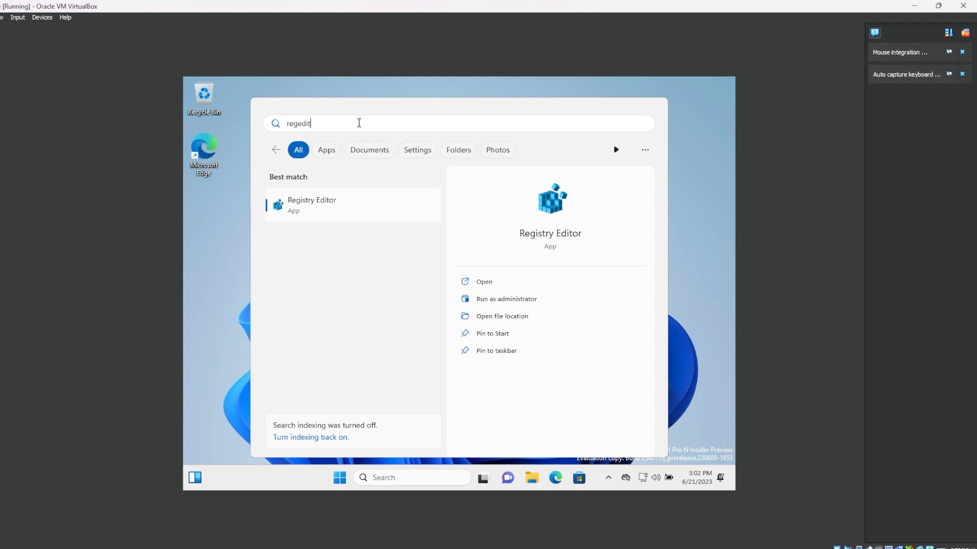
key("Tab")
key("Down")
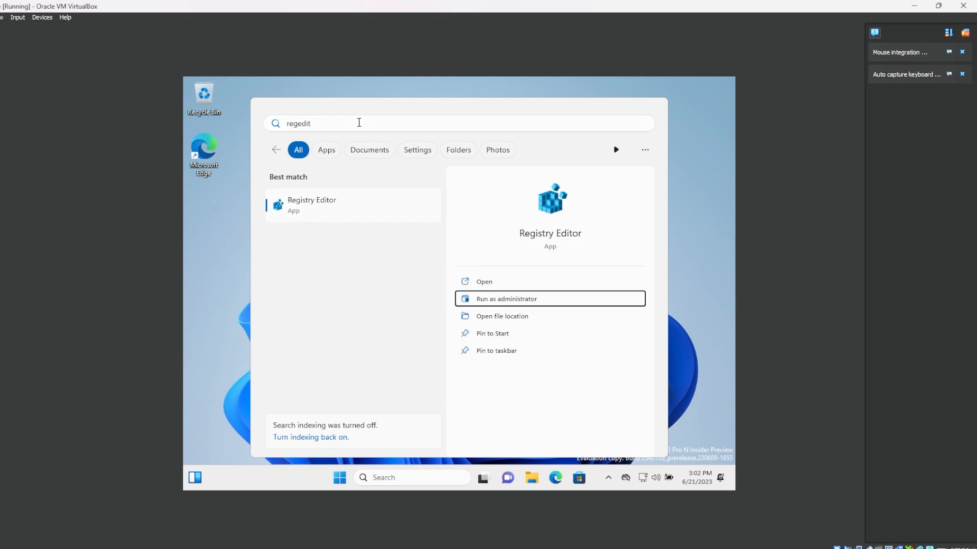
key("Return")
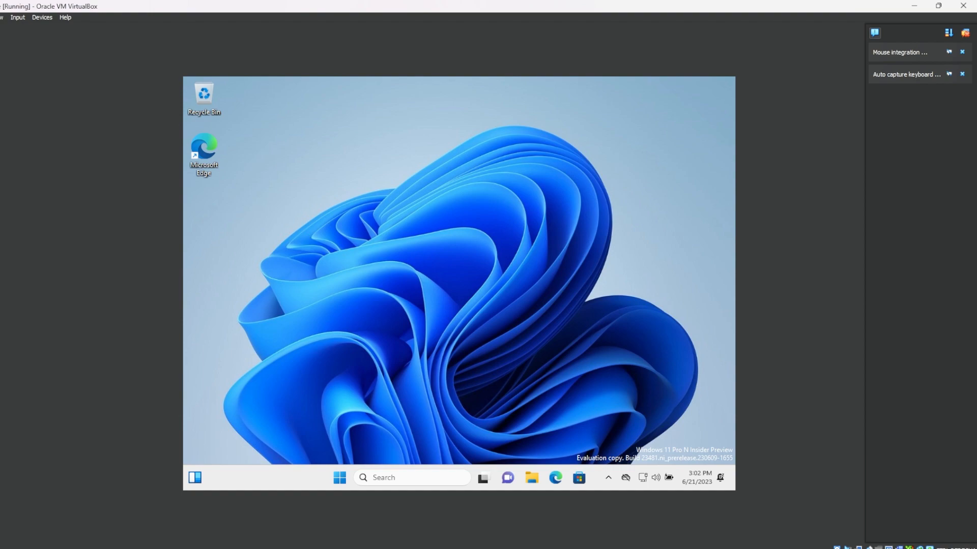
Switch the virtual machine to full-screen mode and allow Registry Editor to make changes to the device
left_click(6, 17)
left_click(20, 26)
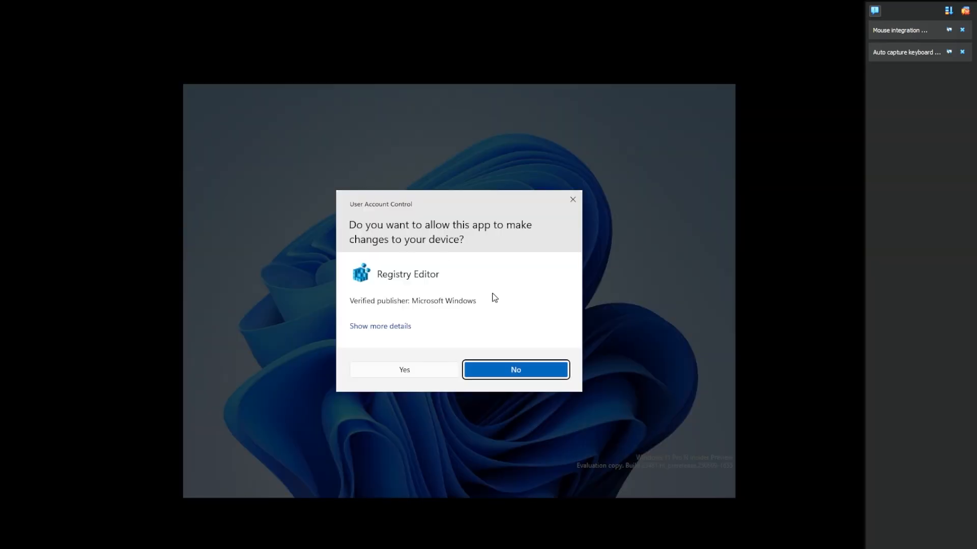
left_click(419, 371)
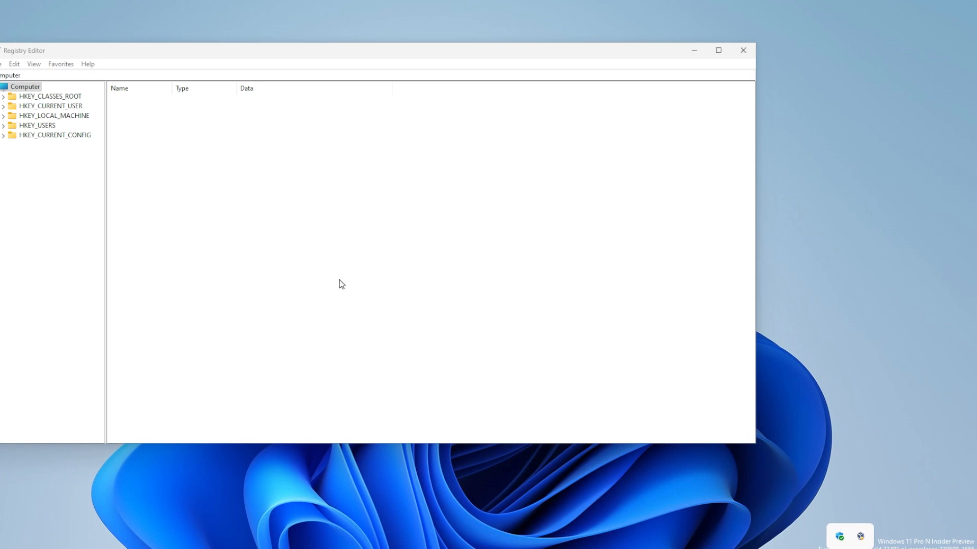
Go to the registry key HKEY_CURRENT_USER\Software\Microsoft\Windows\CurrentVersion
left_click(78, 73)
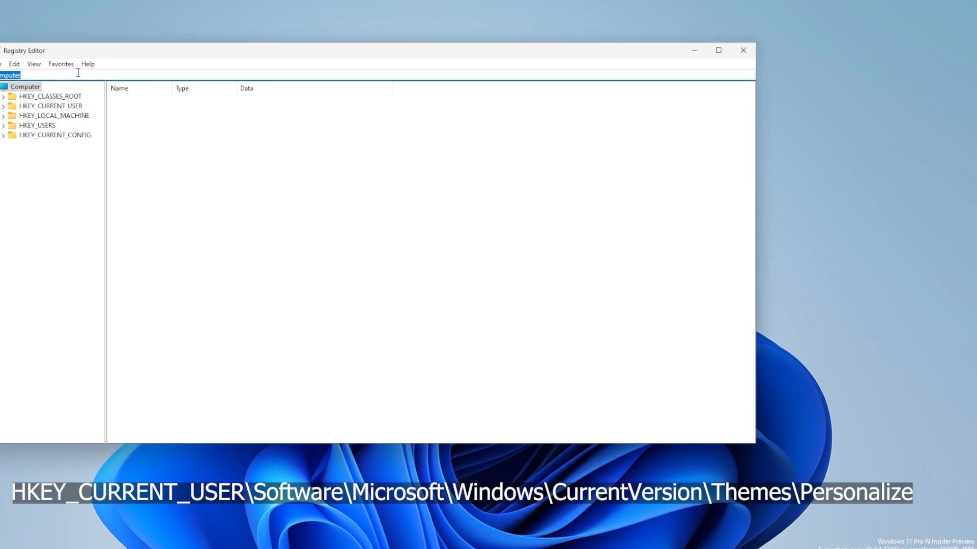
type("HKEY_CURRENT_USER\\Software\\Microsoft\\Windows\\CurrentVersion\\")
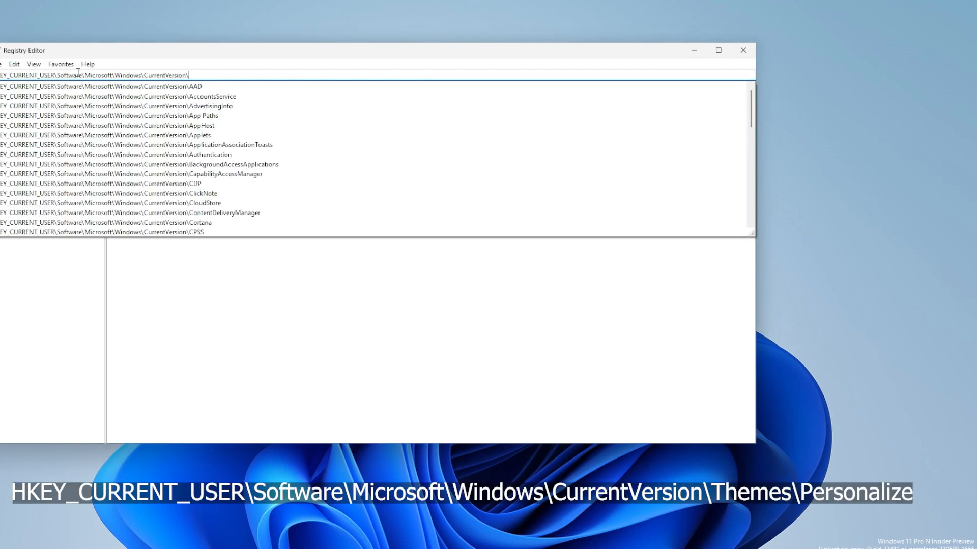
key("Return")
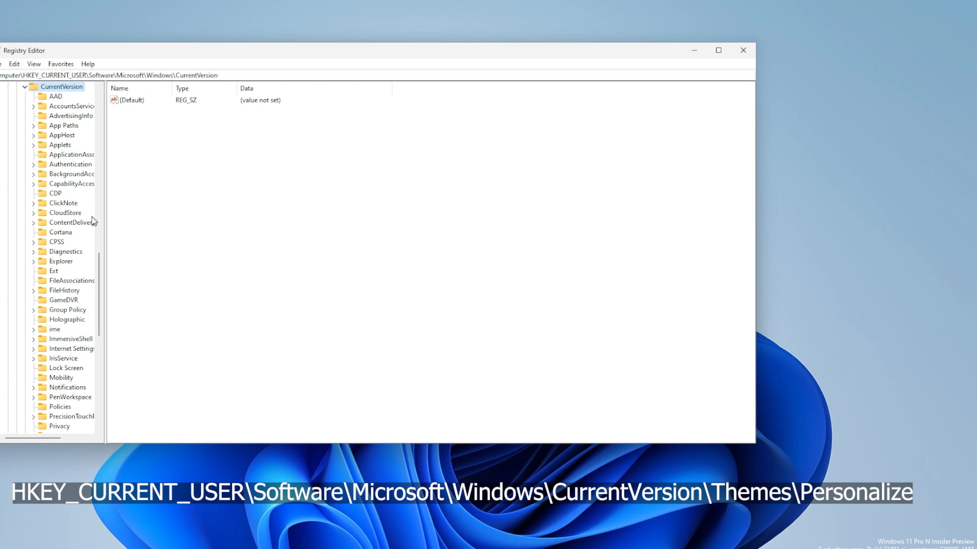
Widen the key tree and open the Themes\Personalize subkey under CurrentVersion
left_click_drag(105, 221, 129, 230)
scroll(93, 232, "down", 5)
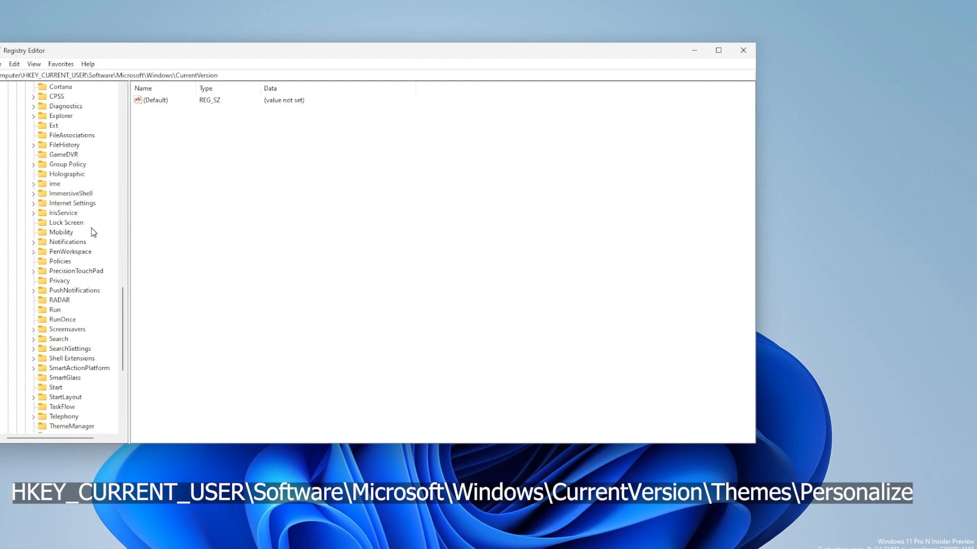
scroll(93, 232, "down", 8)
scroll(89, 219, "up", 3)
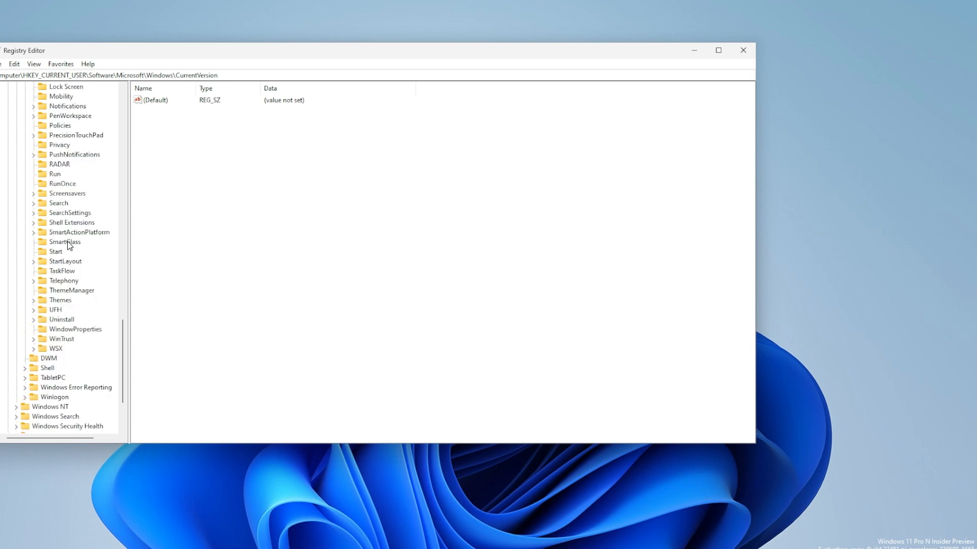
left_click(55, 301)
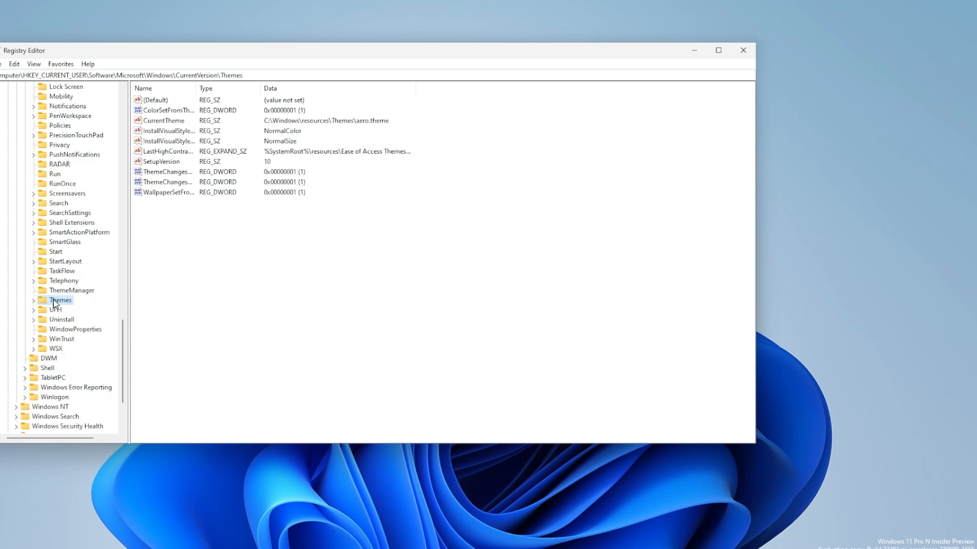
left_click(34, 301)
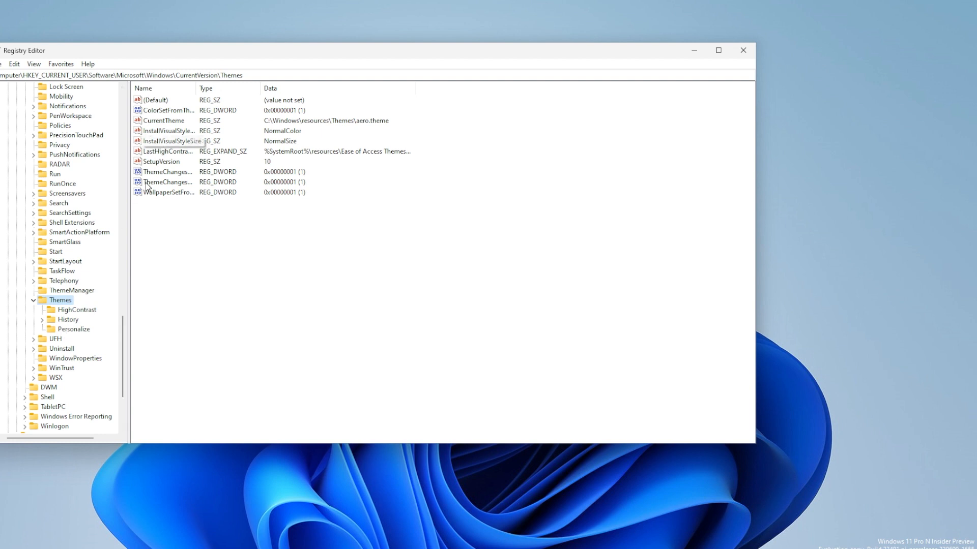
left_click(74, 329)
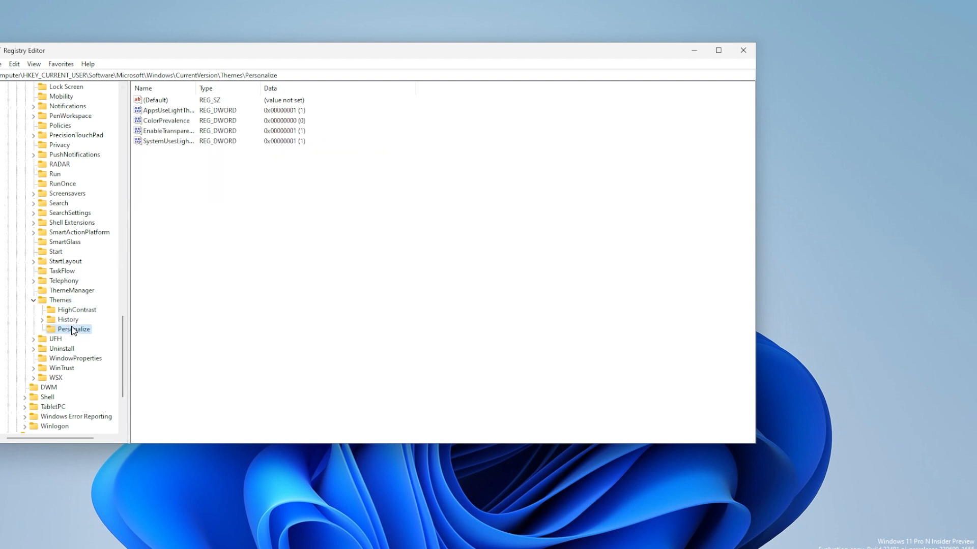
Widen the Name column and set the AppsUseLightTheme value to 0
left_click_drag(196, 90, 245, 91)
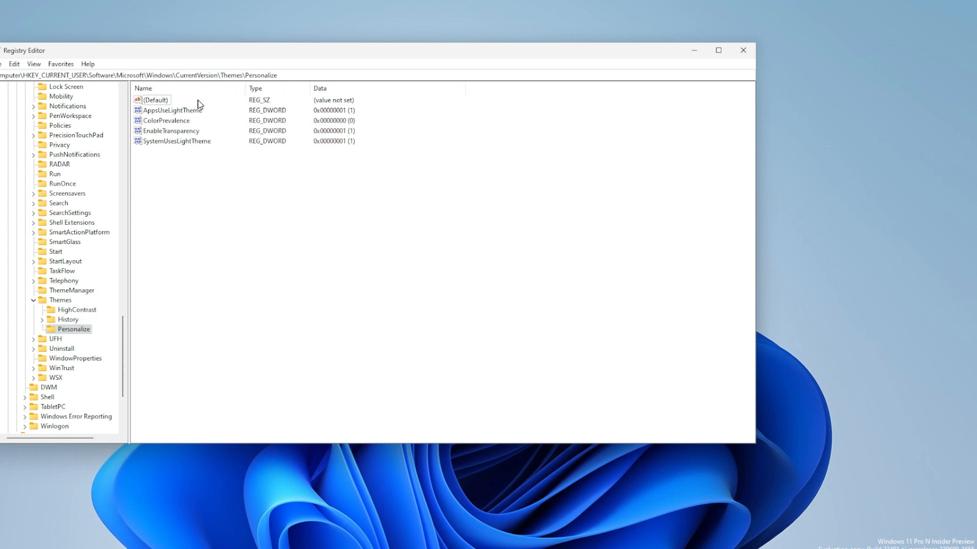
double_click(177, 113)
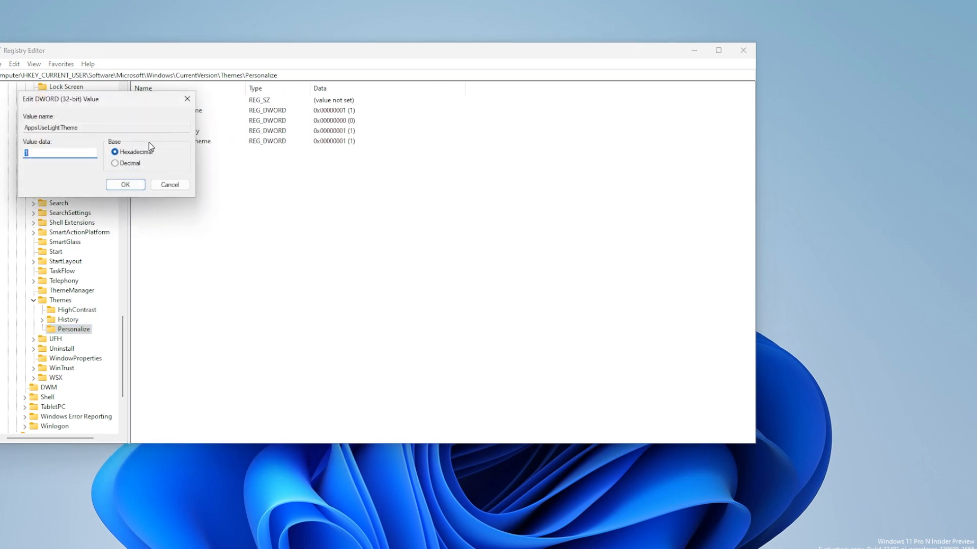
type("0")
key("Return")
Confirm ColorPrevalence at 0 and set the EnableTransparency value to 0
key("Down")
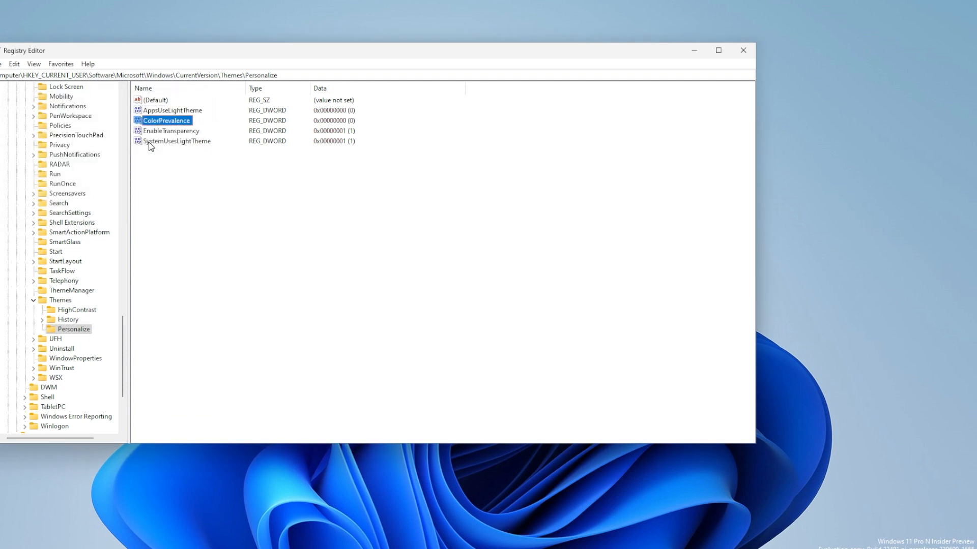
key("Return")
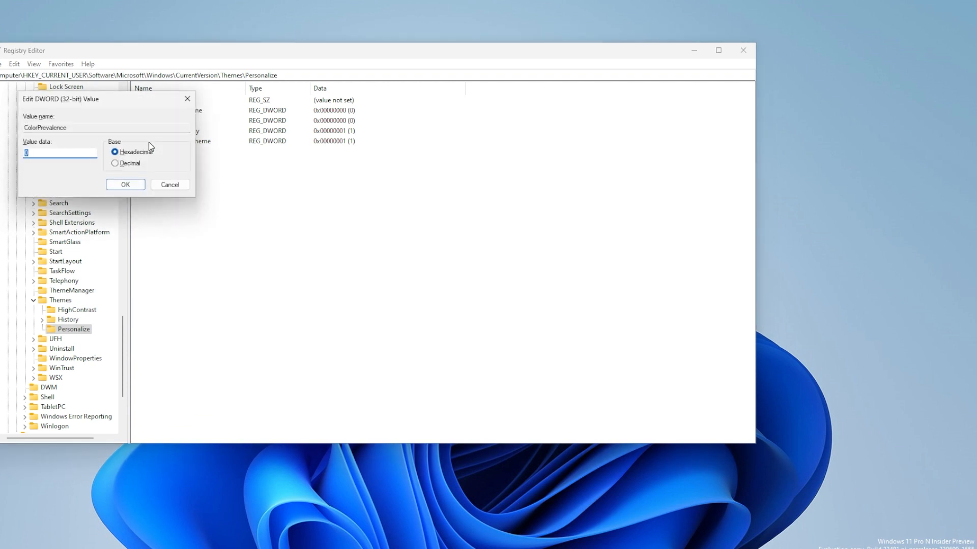
key("Return")
key("Down")
key("Return")
type("0")
key("Return")
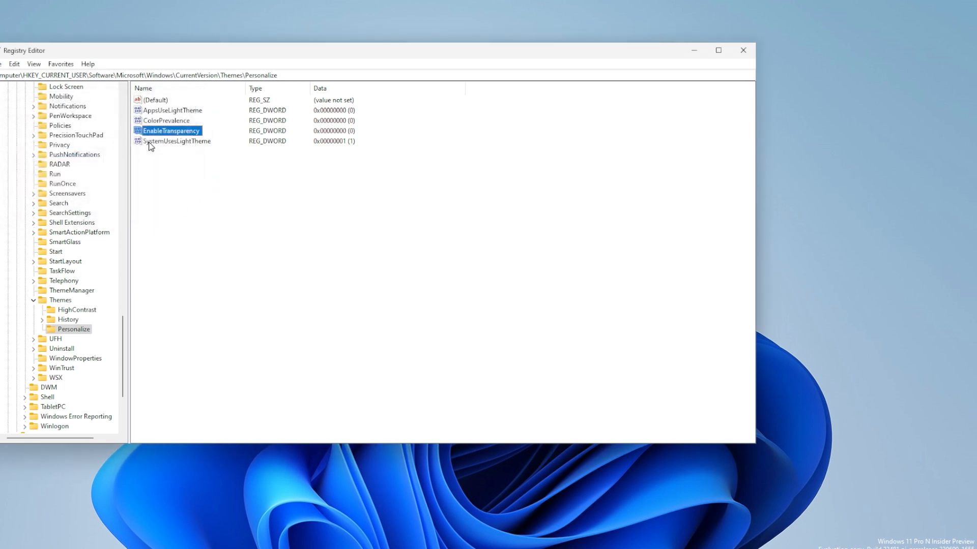
Set the SystemUsesLightTheme value in the Personalize key to 0
key("Down")
key("Up")
double_click(151, 141)
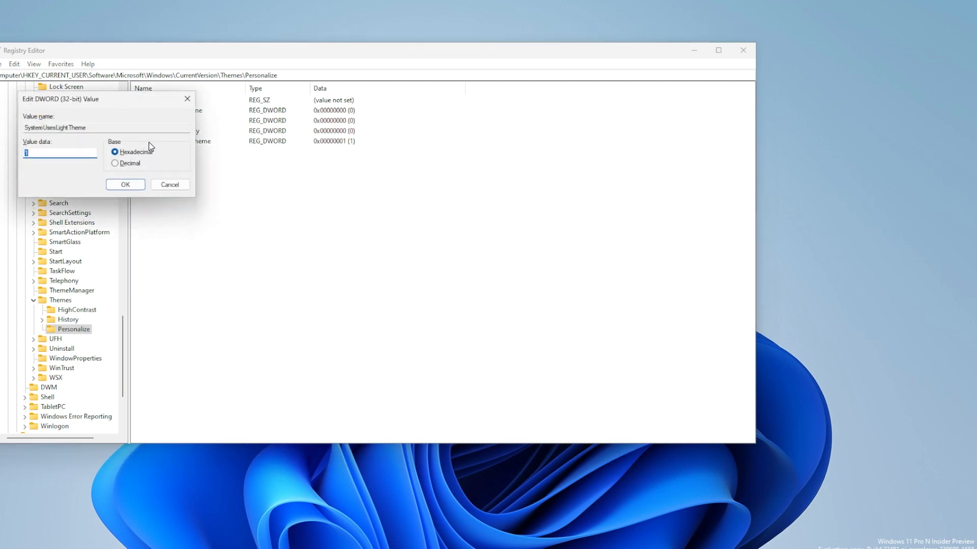
type("0")
key("Return")
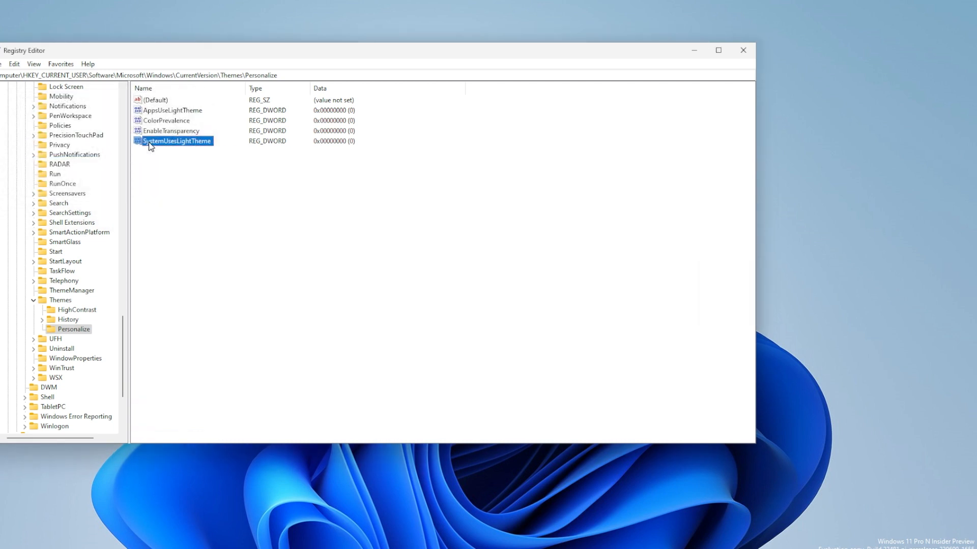
double_click(149, 142)
key("Return")
key("Up")
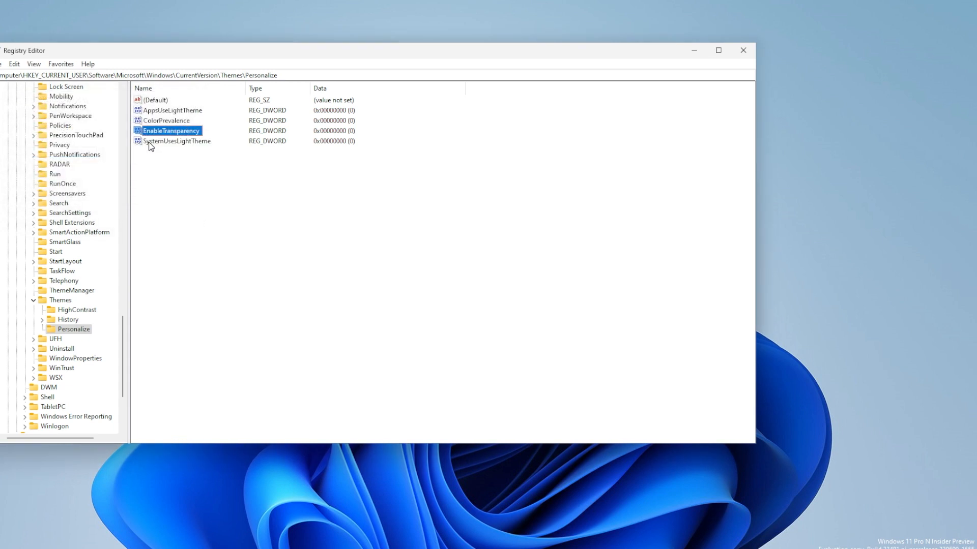
key("Up")
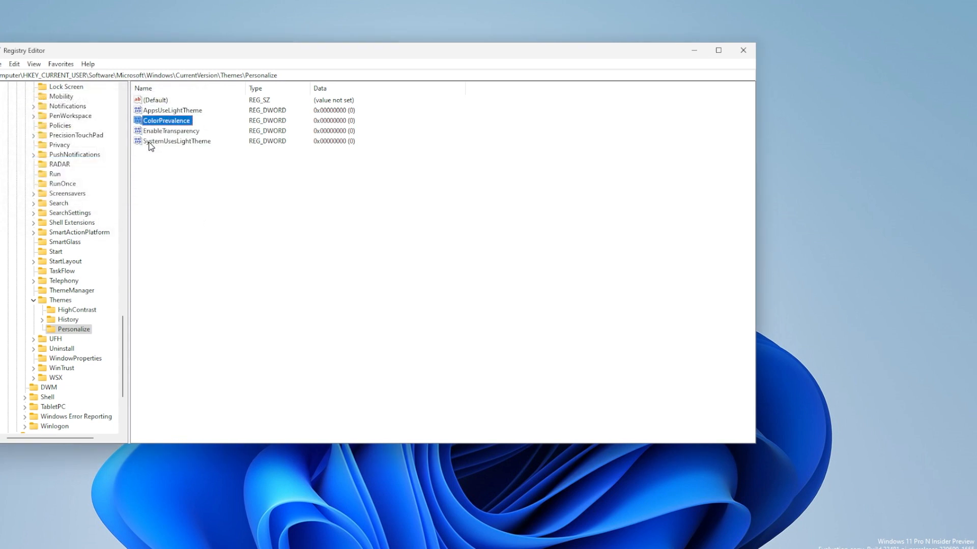
Open the Themes\History subkey and set its AutoColor value to 1
left_click(68, 320)
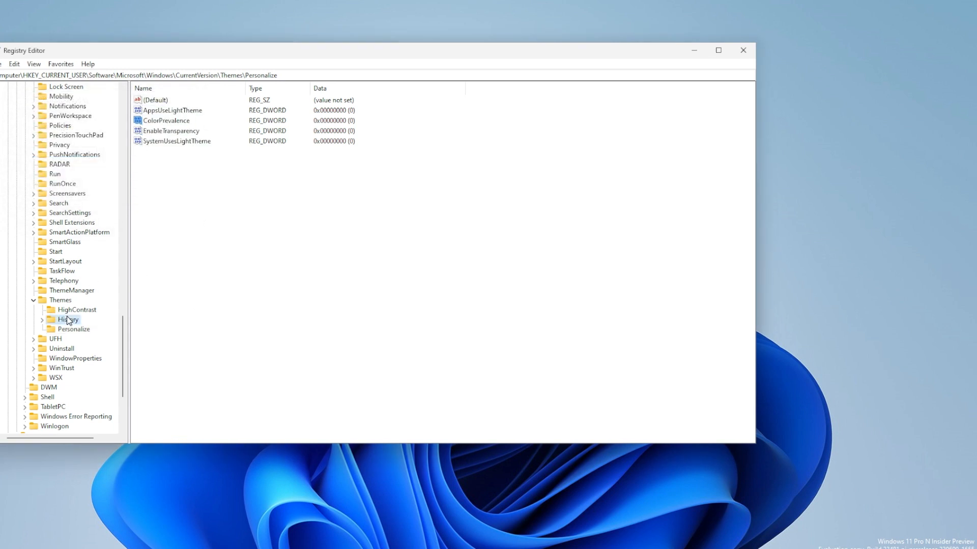
double_click(158, 111)
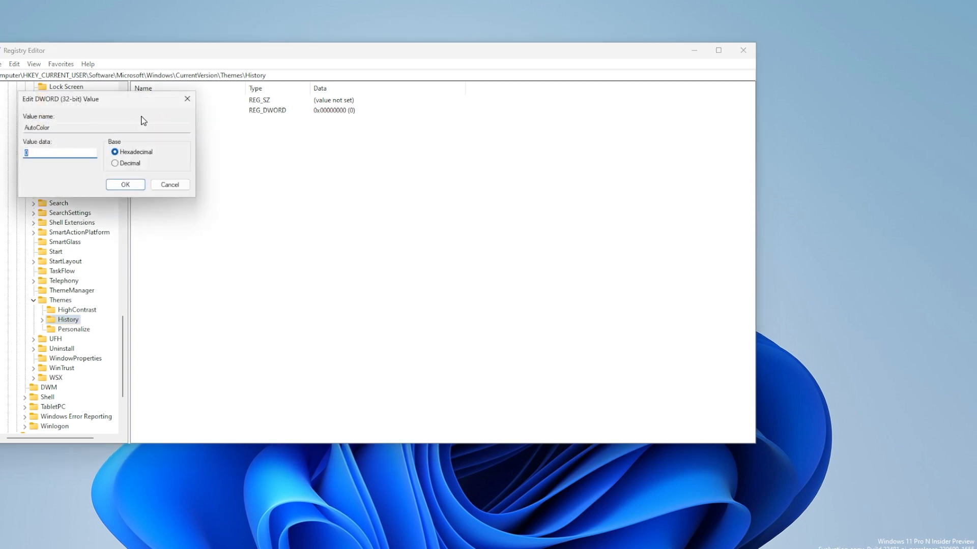
type("1")
key("Return")
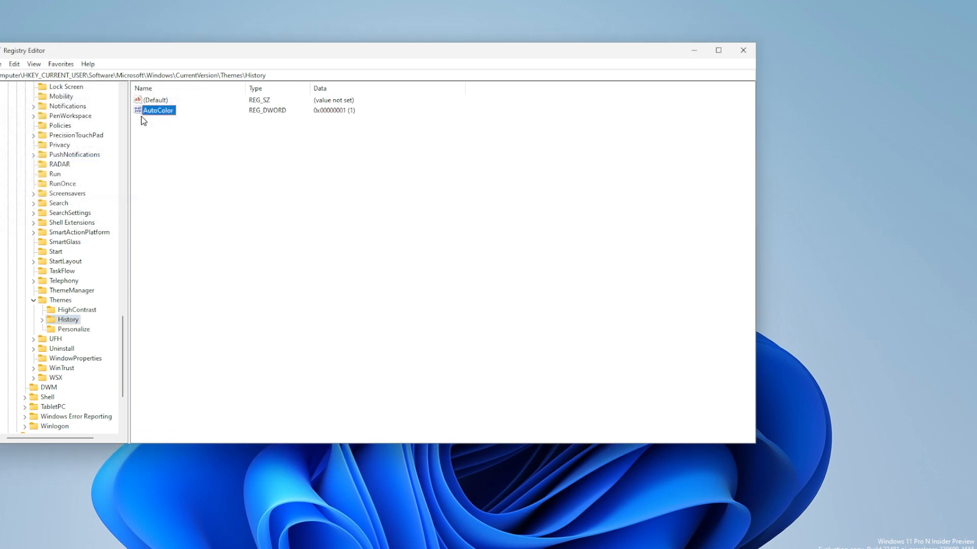
key("Up")
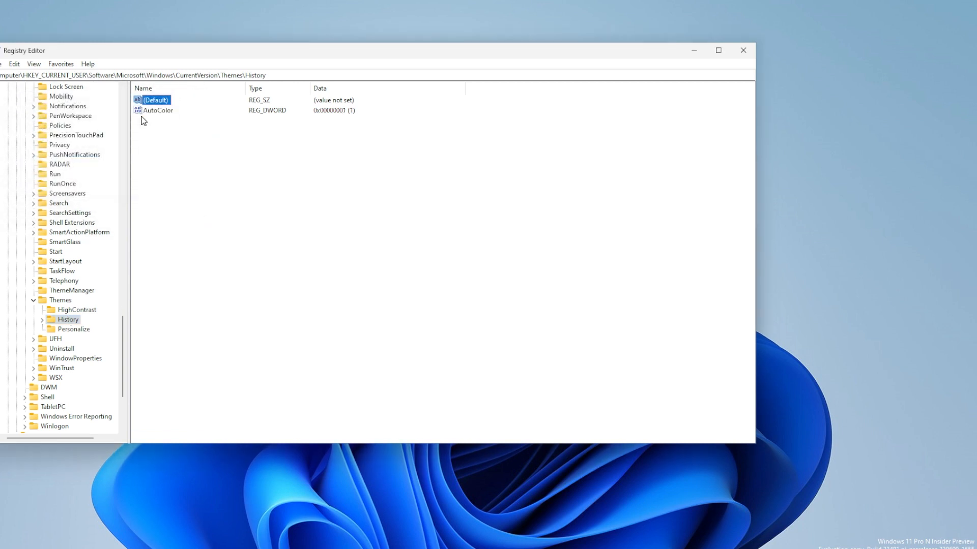
Return to the Themes\Personalize subkey, set ColorPrevalence to 1, and check the color of the Start menu
left_click(84, 331)
left_click(178, 122)
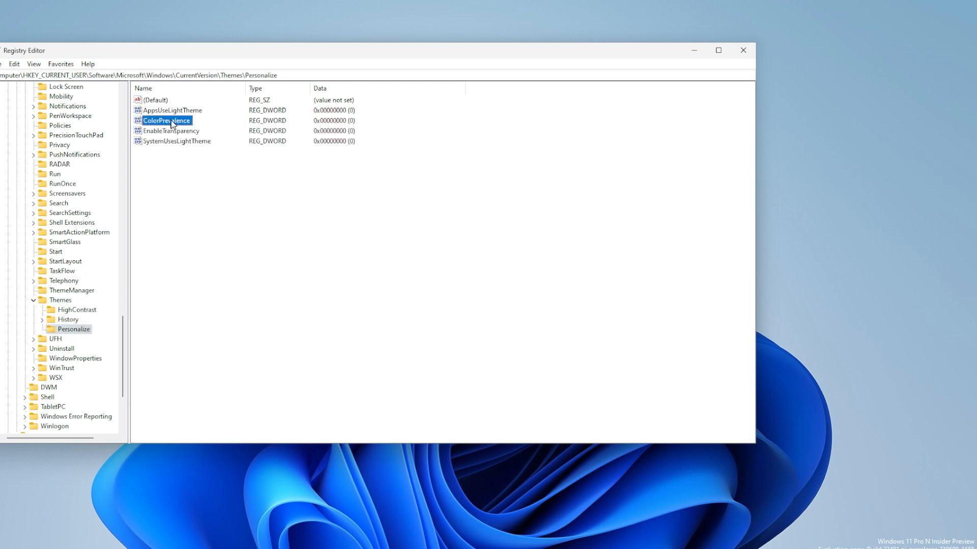
double_click(157, 122)
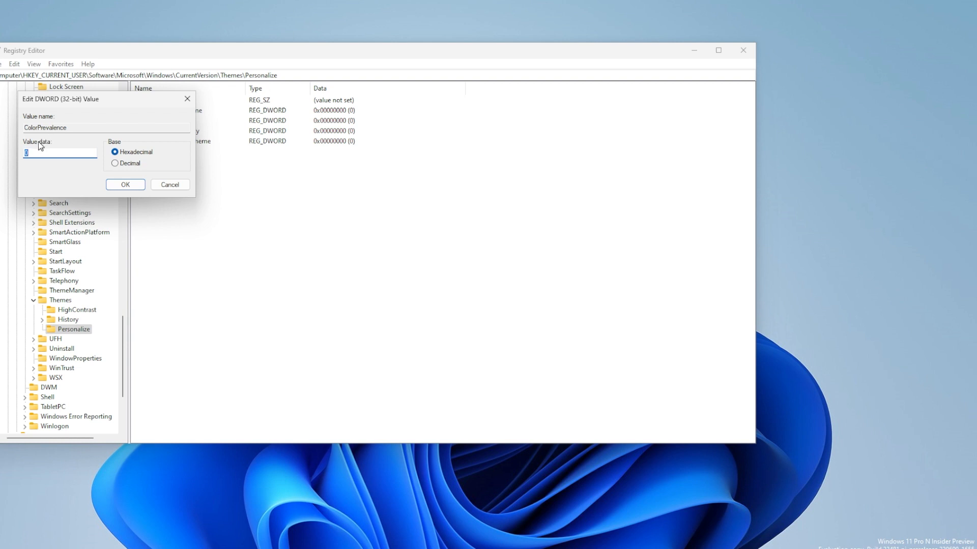
type("1")
key("Return")
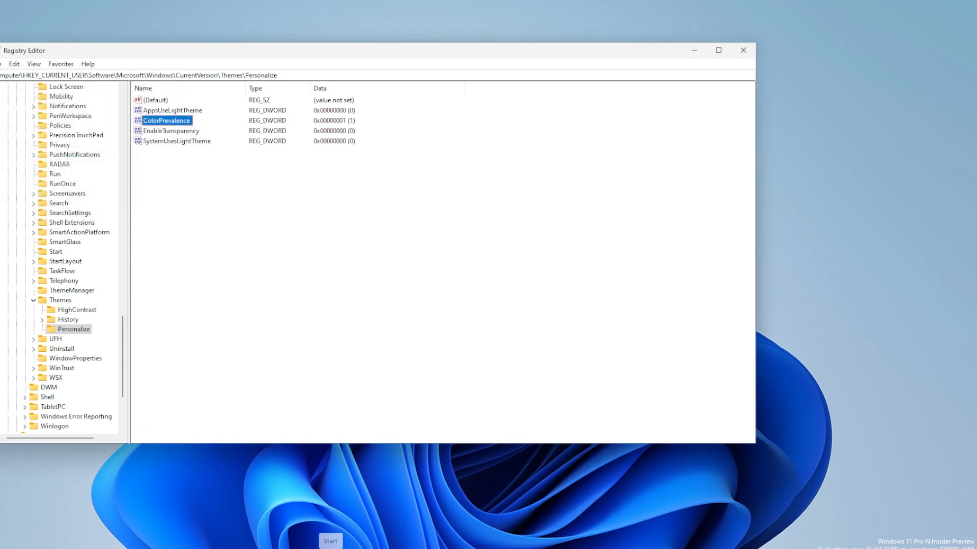
left_click(329, 541)
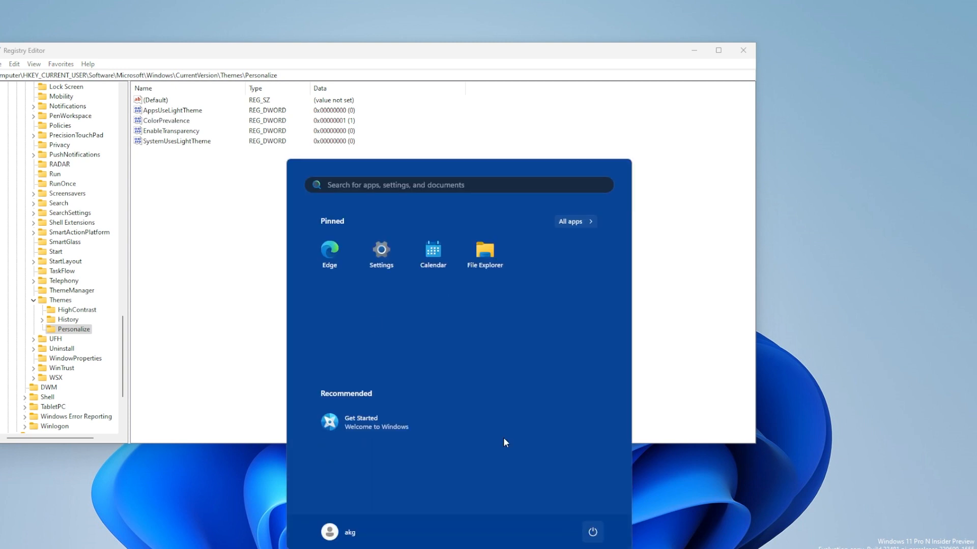
Set the ColorPrevalence value to 0 and check how the Start menu looks with it
left_click(160, 128)
double_click(160, 123)
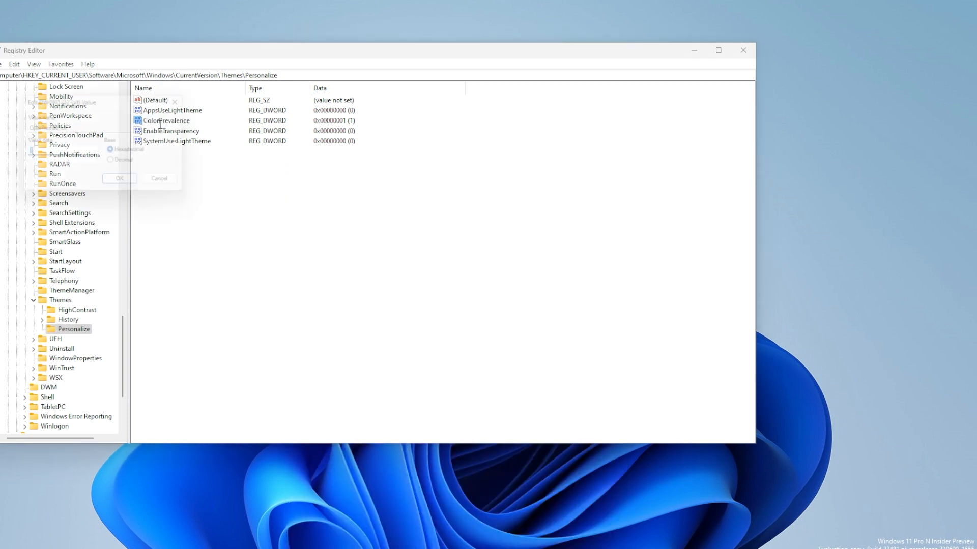
type("0")
key("Return")
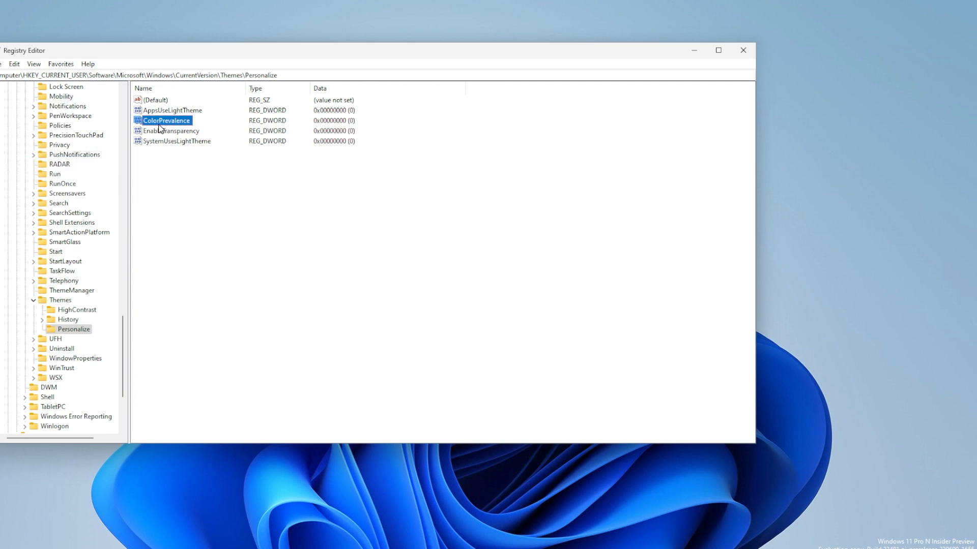
left_click(324, 542)
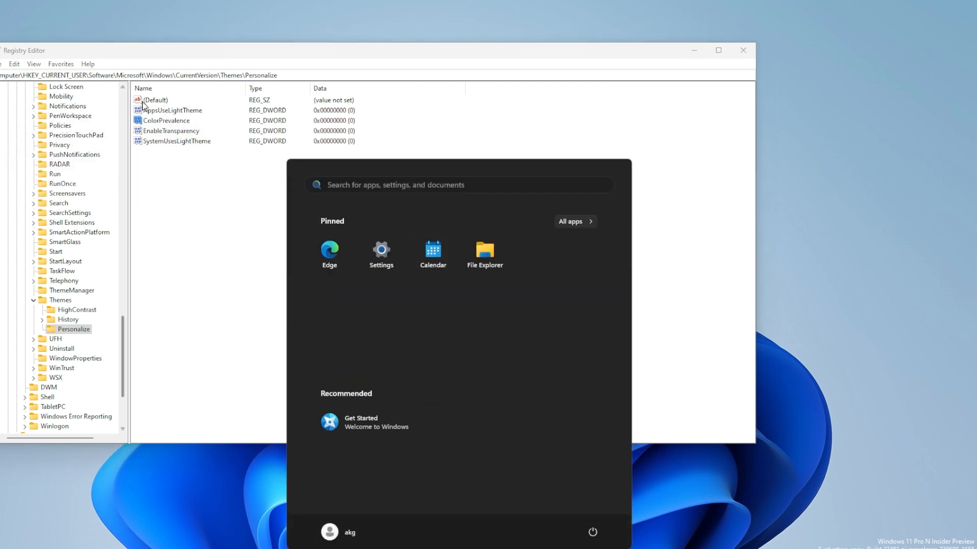
Set the ColorPrevalence value in the Personalize key back to 1
left_click(165, 124)
double_click(166, 122)
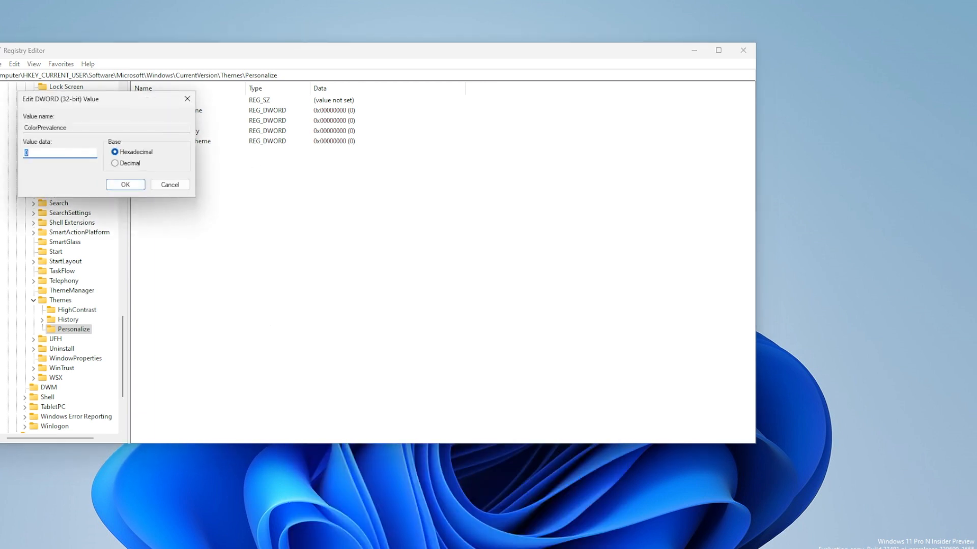
type("1")
key("Return")
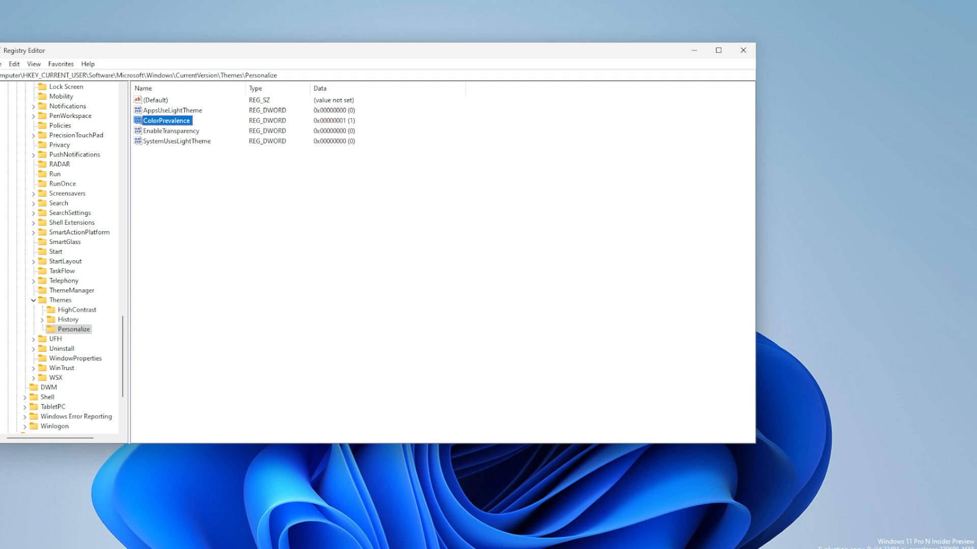
Restart Windows in the guest machine to apply the registry changes
key("super")
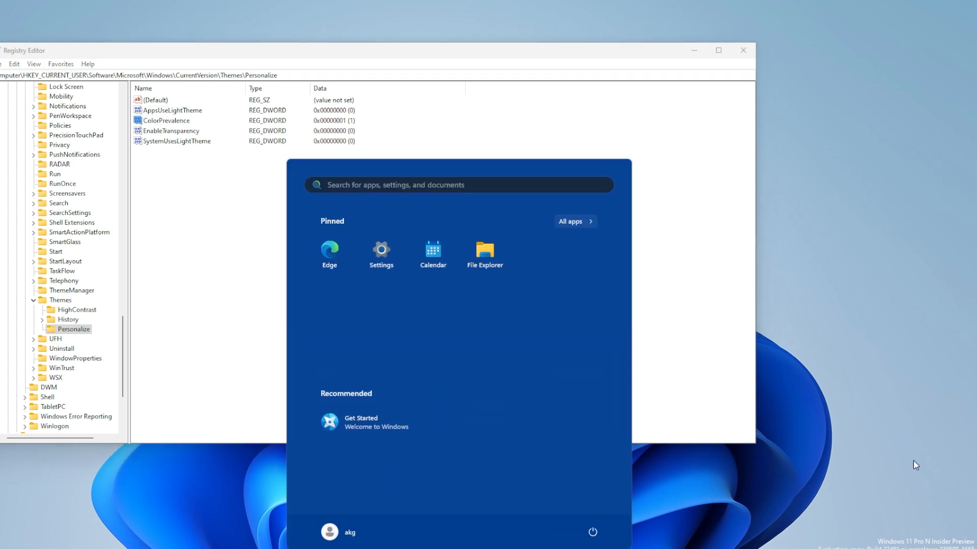
left_click(592, 542)
left_click(590, 511)
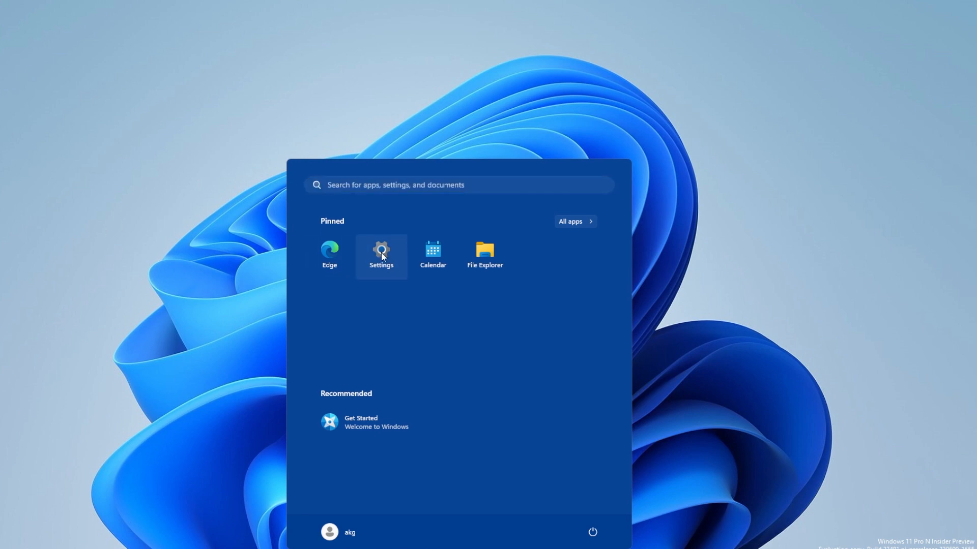
Open the Windows Settings, view the Themes page under Personalization, and return to the Personalization overview
left_click(380, 252)
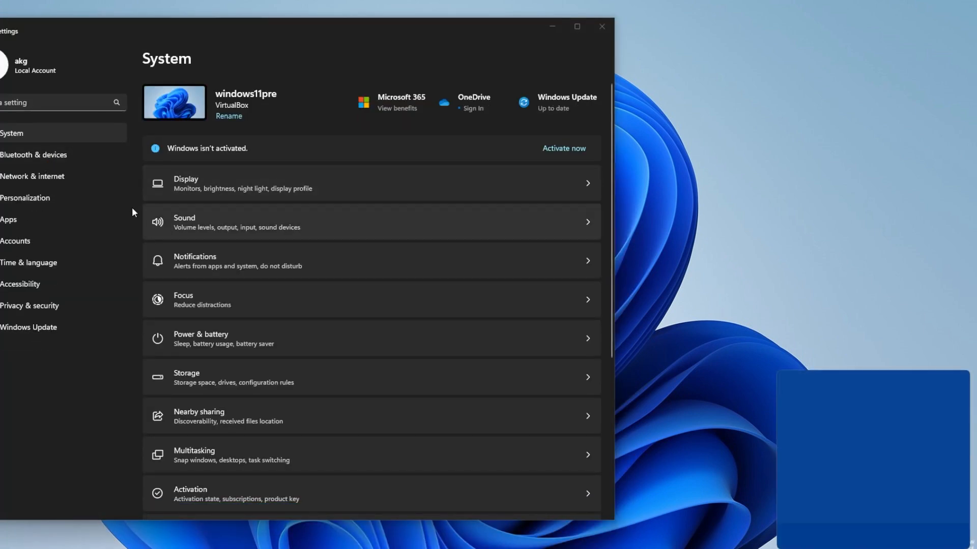
left_click(51, 193)
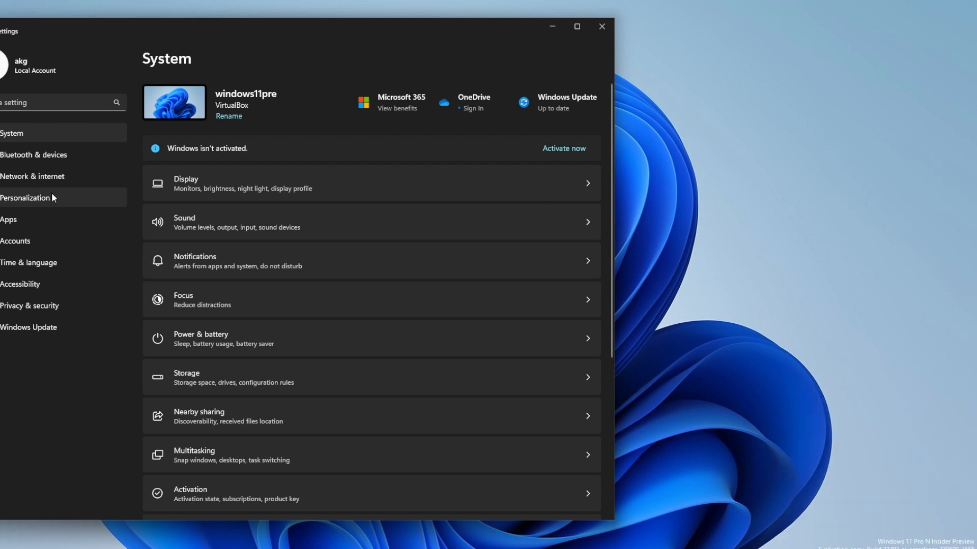
left_click(236, 333)
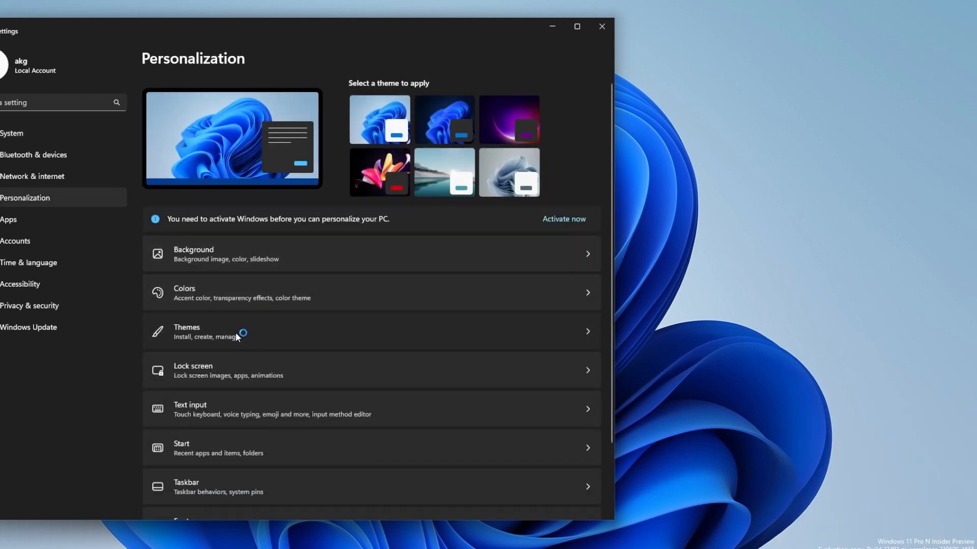
left_click(205, 59)
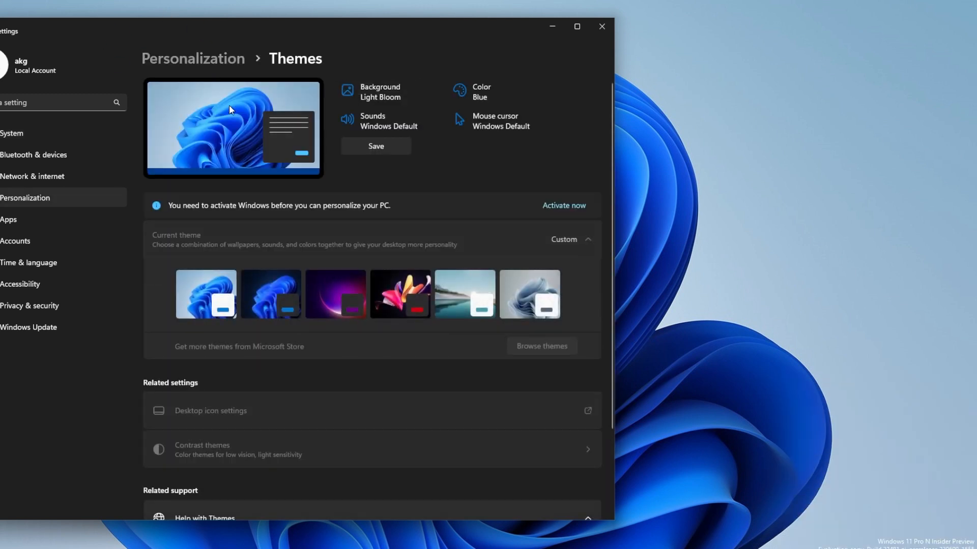
Open the Colors page and examine the mode, transparency effects, accent color, and Start and taskbar accent options
left_click(221, 294)
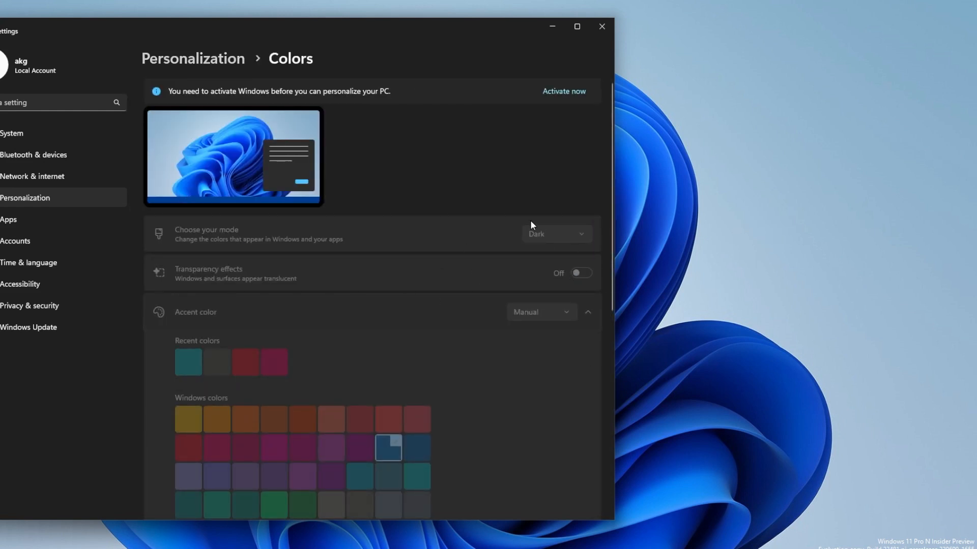
scroll(457, 238, "down", 5)
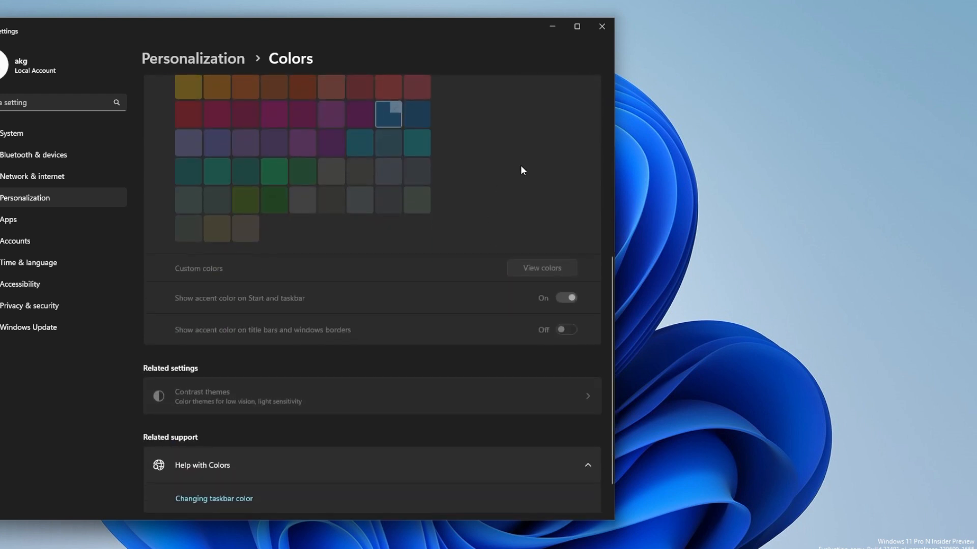
scroll(488, 176, "up", 2)
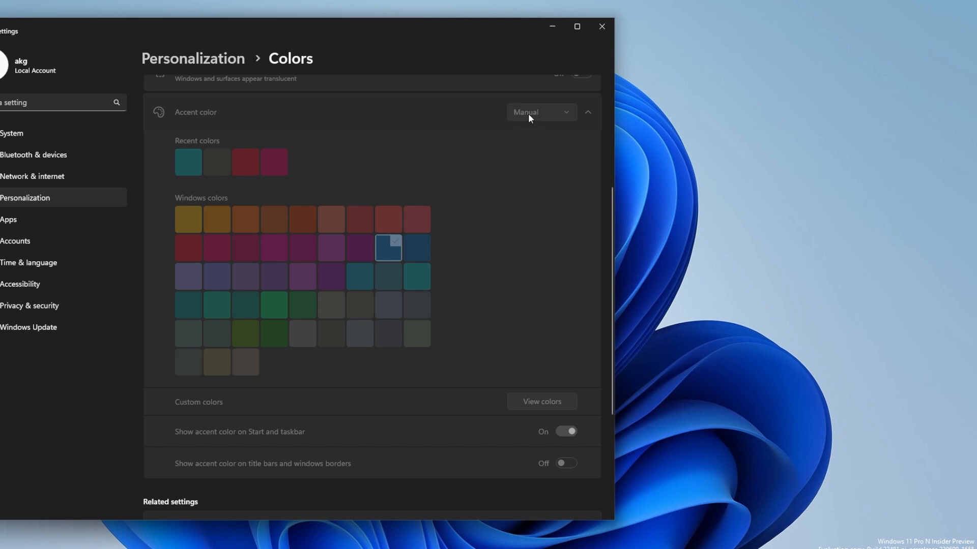
scroll(432, 128, "down", 3)
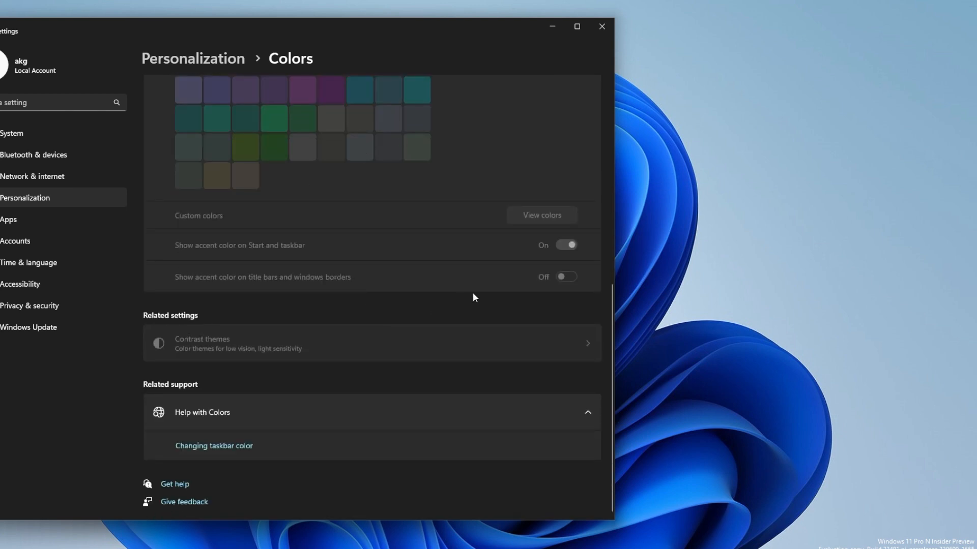
scroll(306, 249, "up", 6)
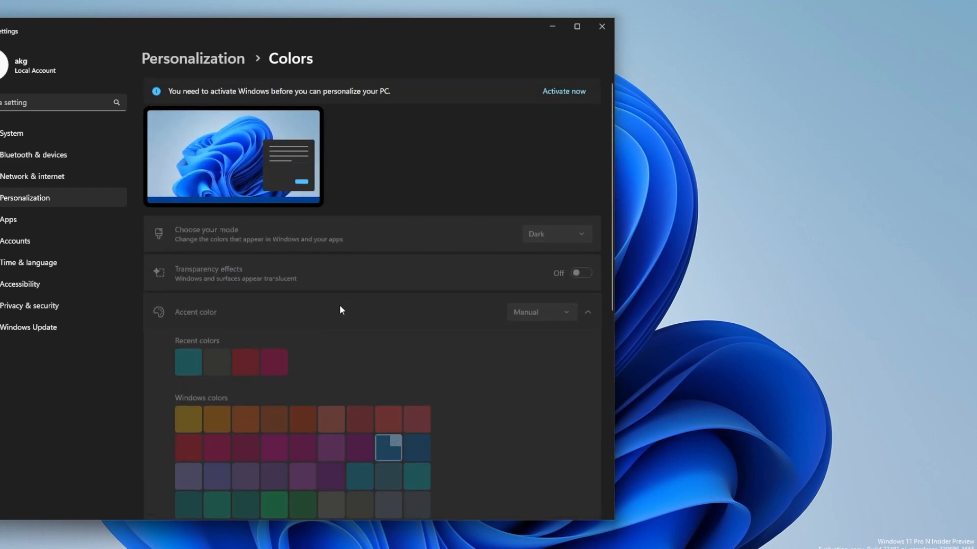